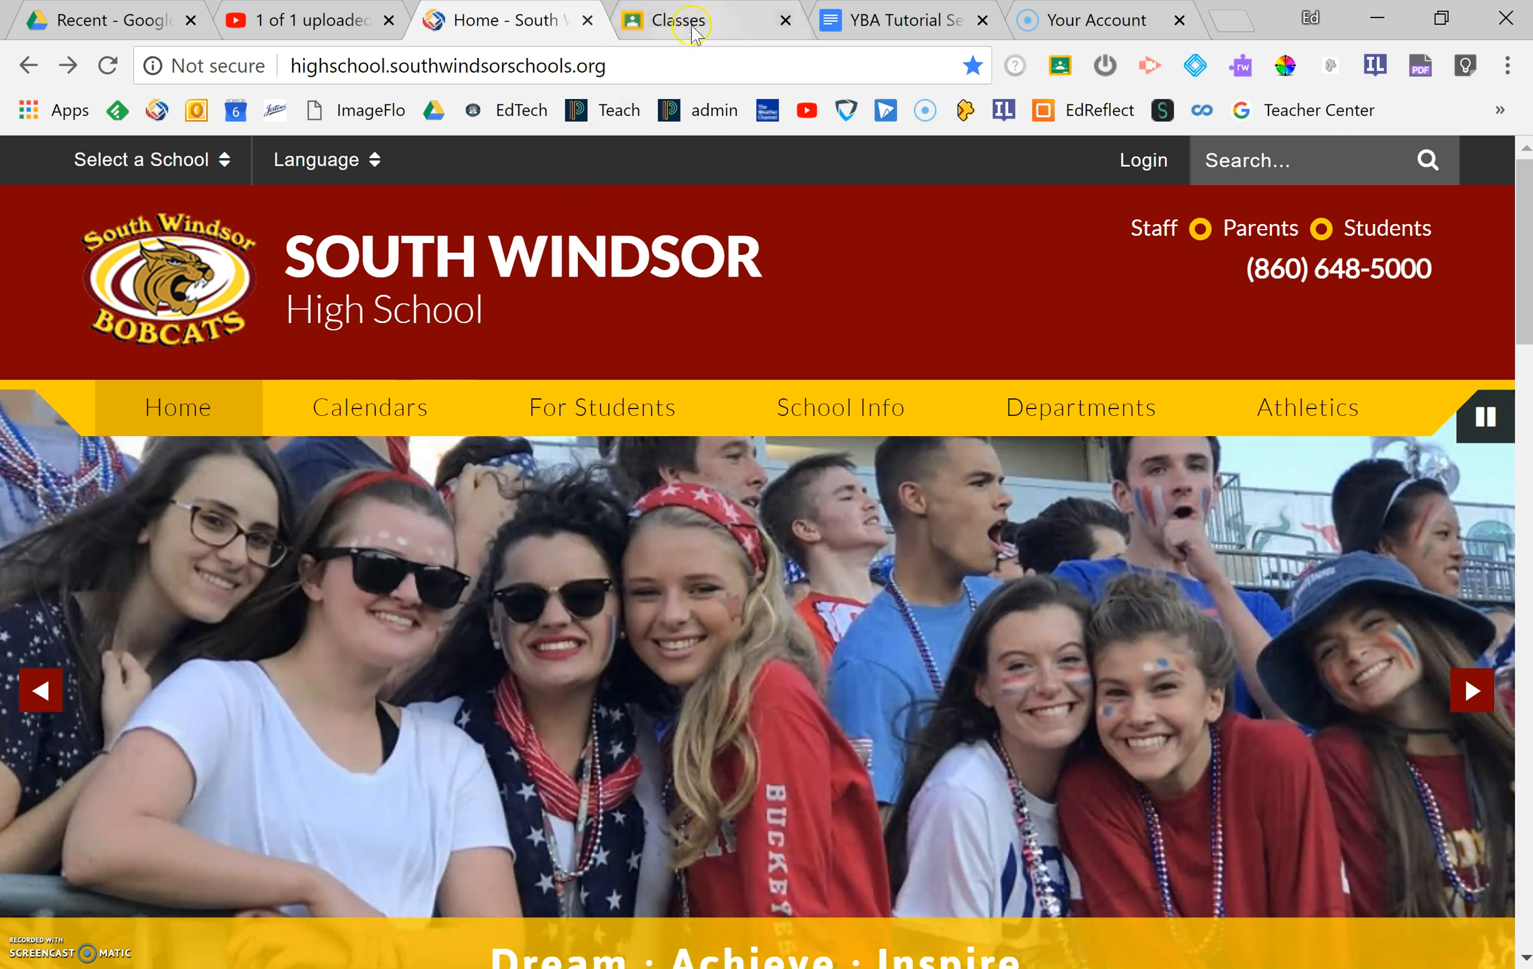
# - Switch to Google Classroom, open the Yearbook II-1 class and look over its classwork topics and posts
pyautogui.click(694, 39)
pyautogui.click(836, 350)
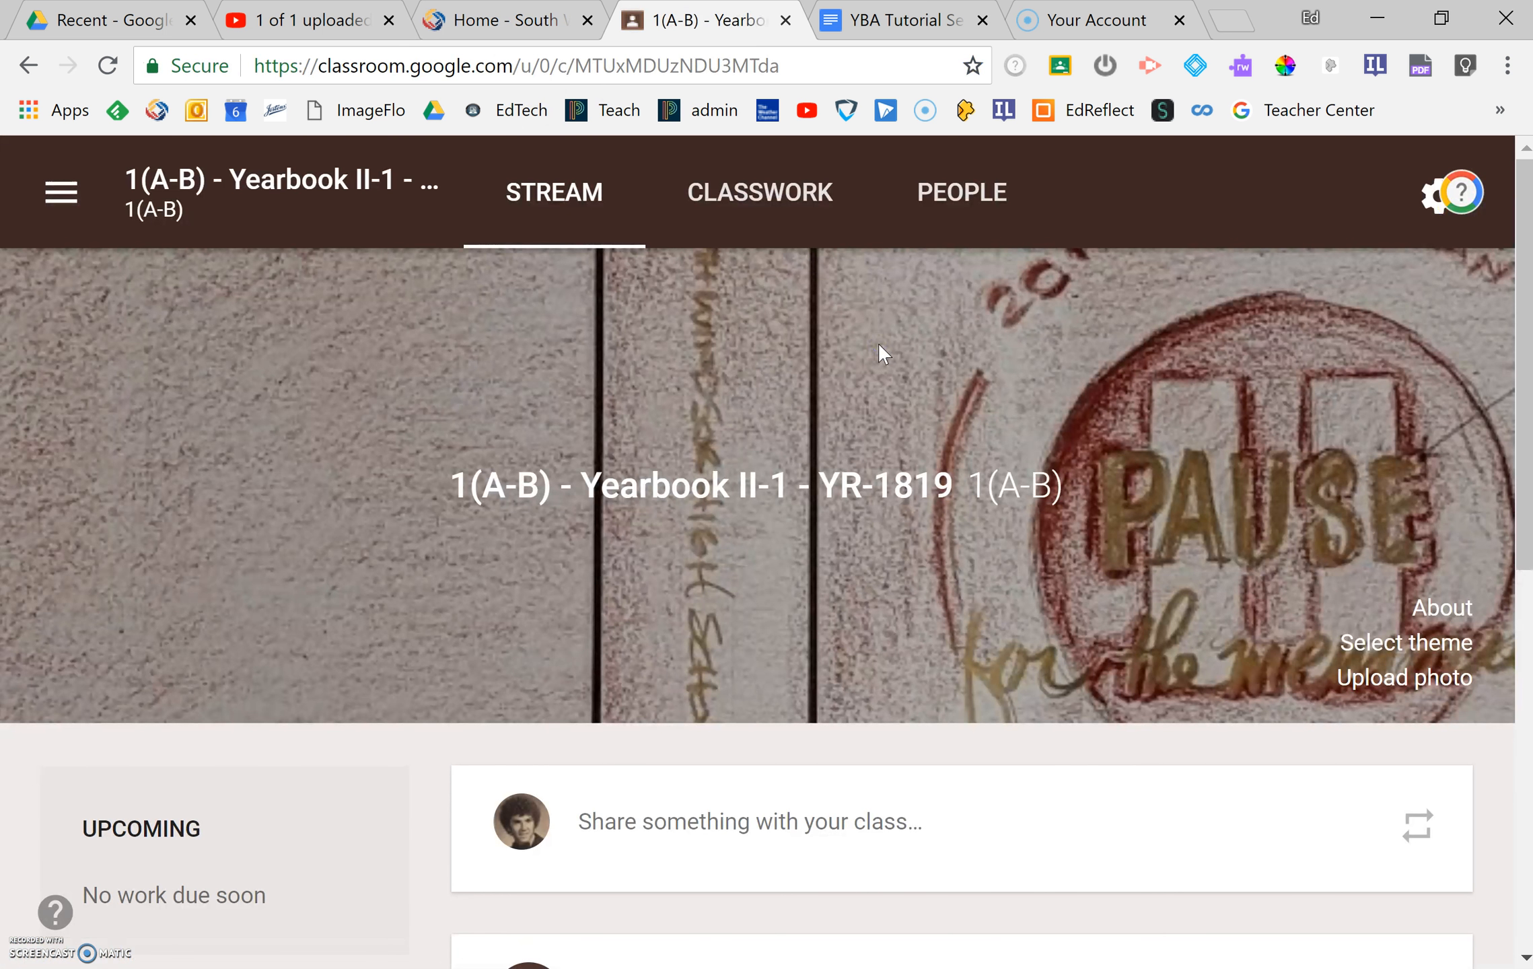
pyautogui.click(767, 197)
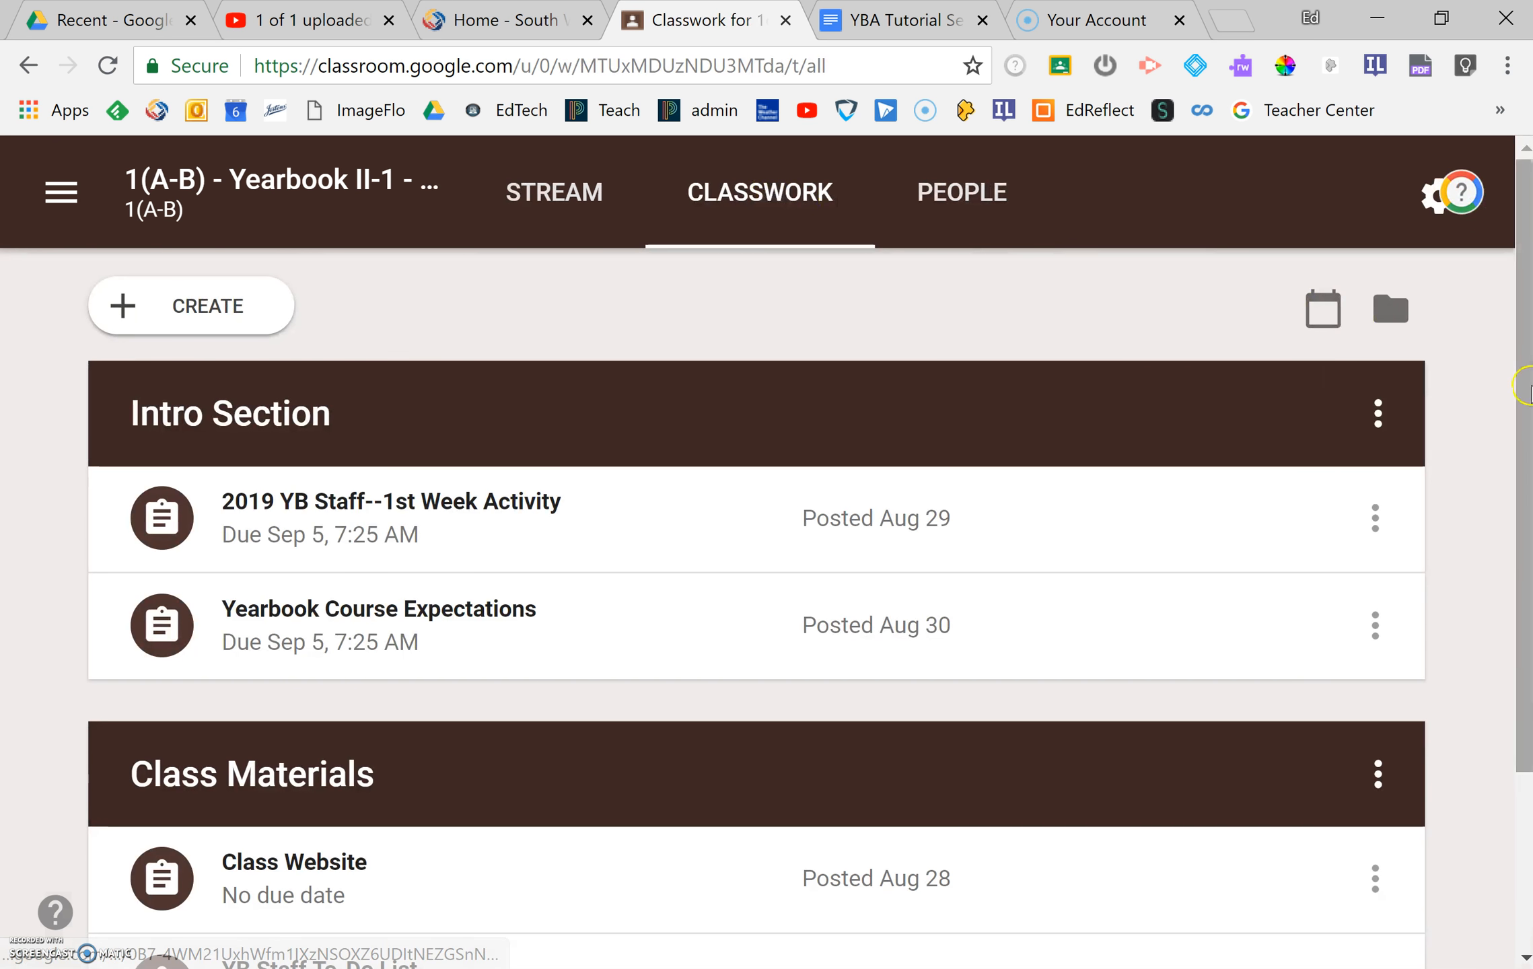
pyautogui.scroll(-3, 1523, 438)
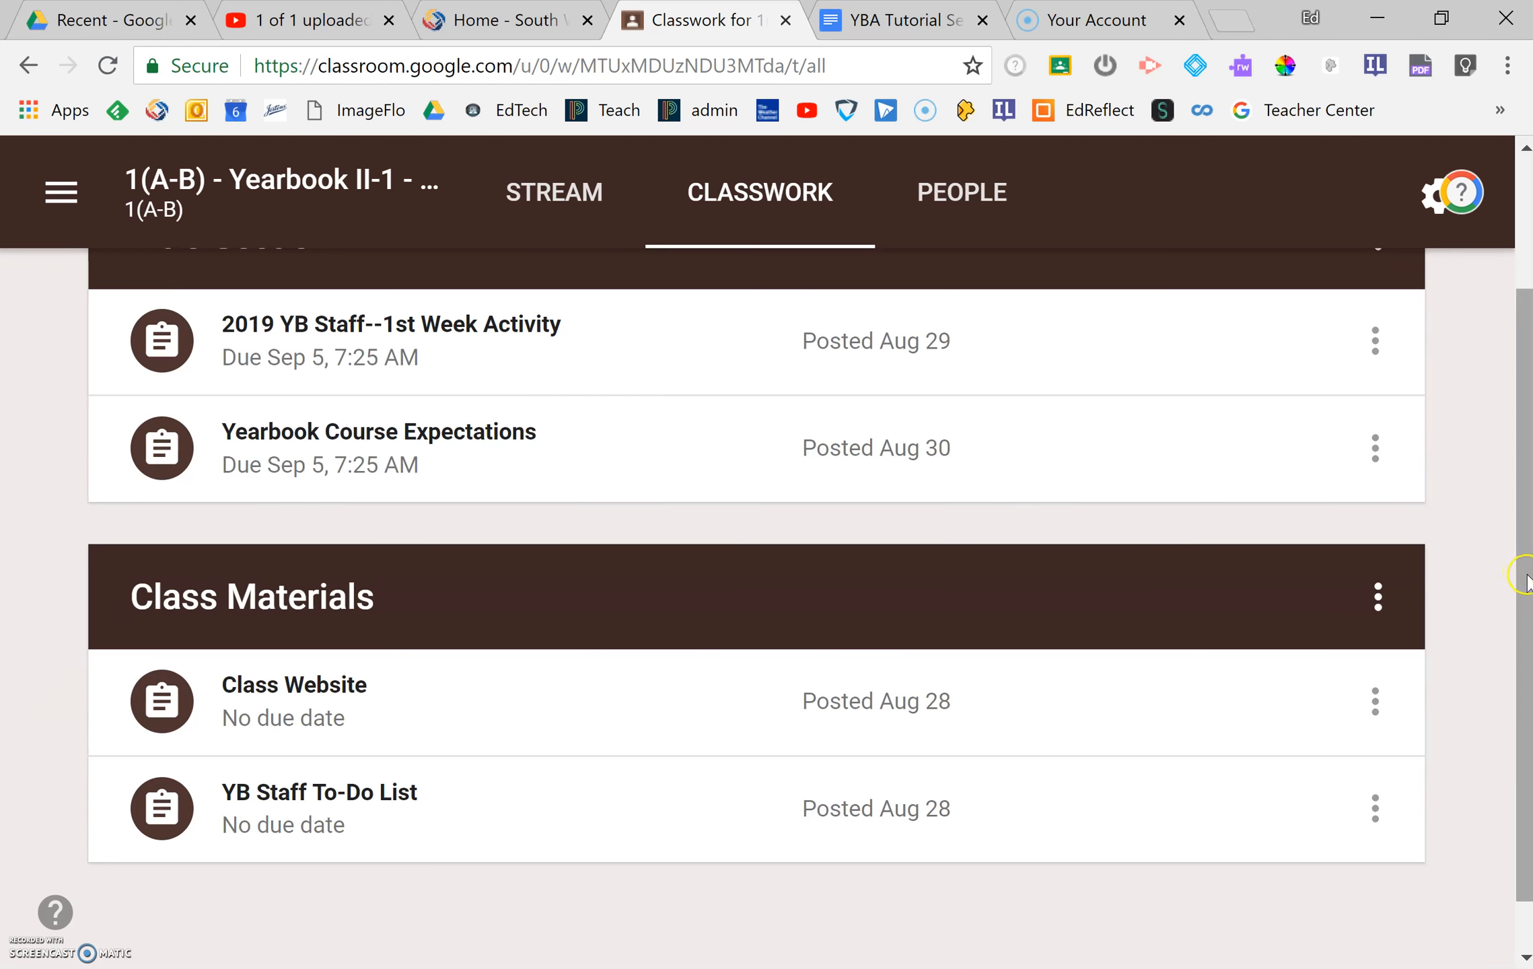
pyautogui.scroll(3, 1522, 574)
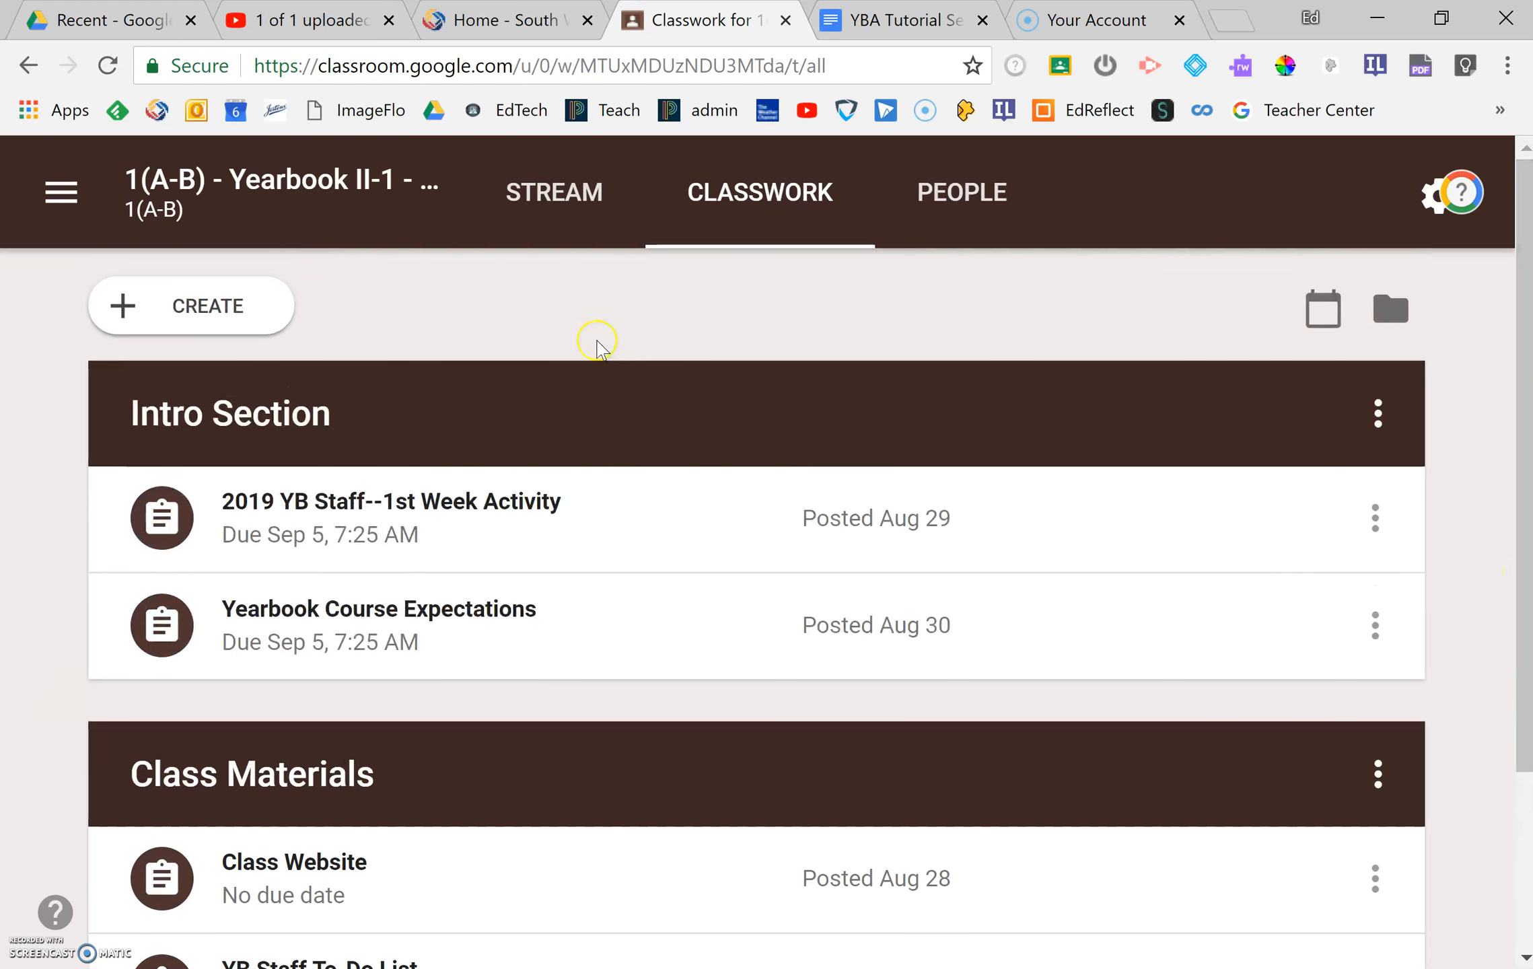
# - Create a new material post for the class with the title "Class Website"
pyautogui.click(196, 306)
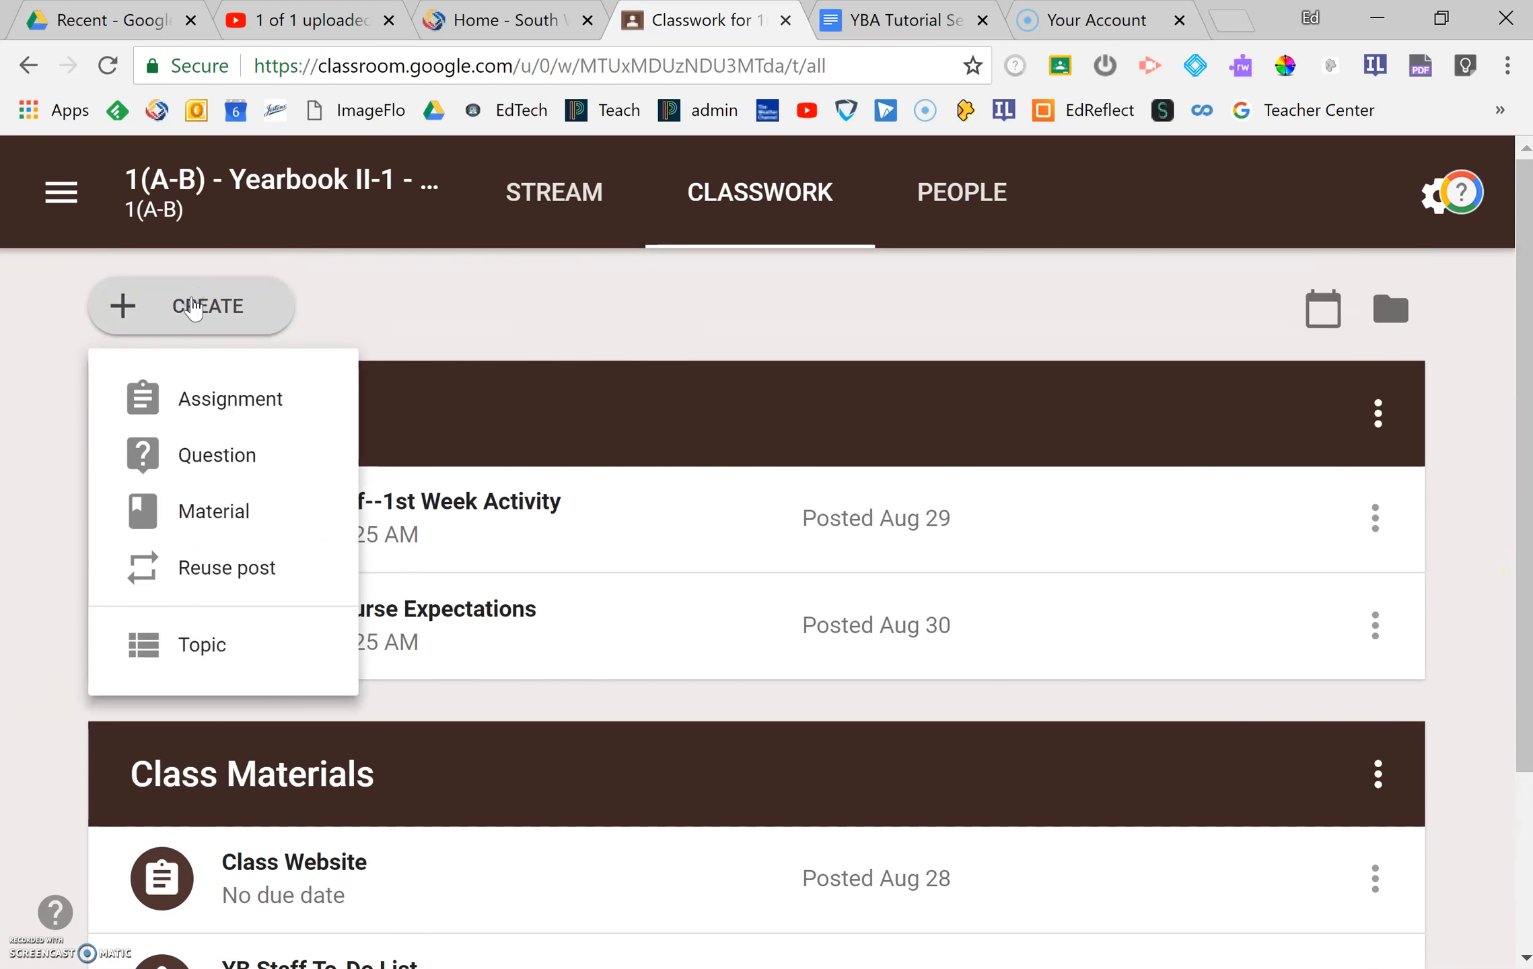
pyautogui.click(222, 512)
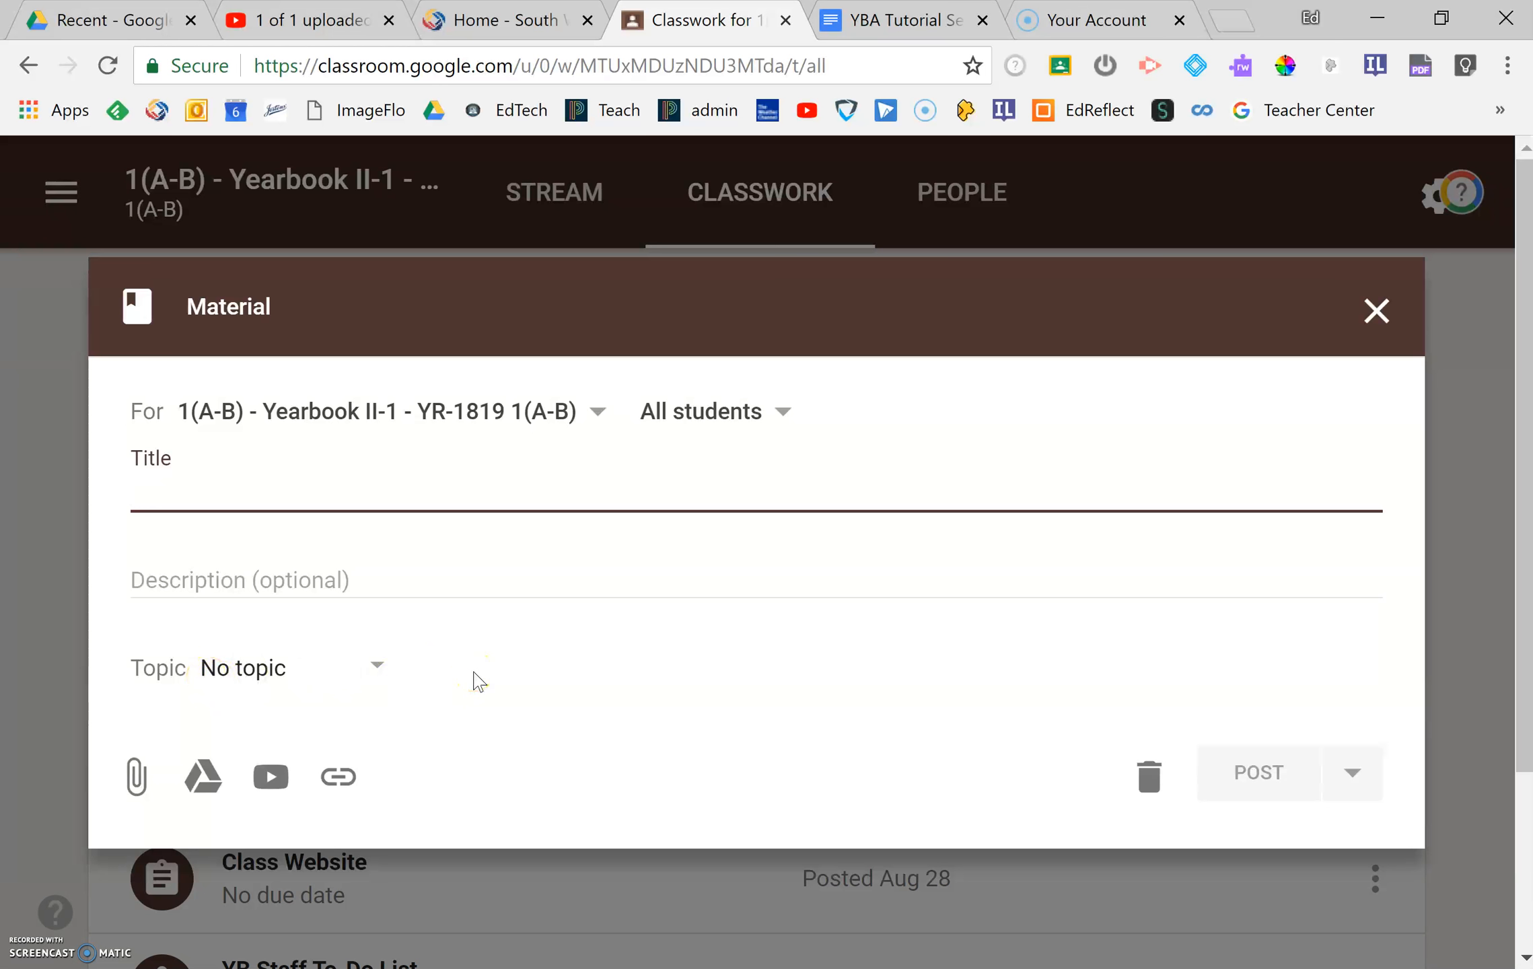
pyautogui.write('Class Website')
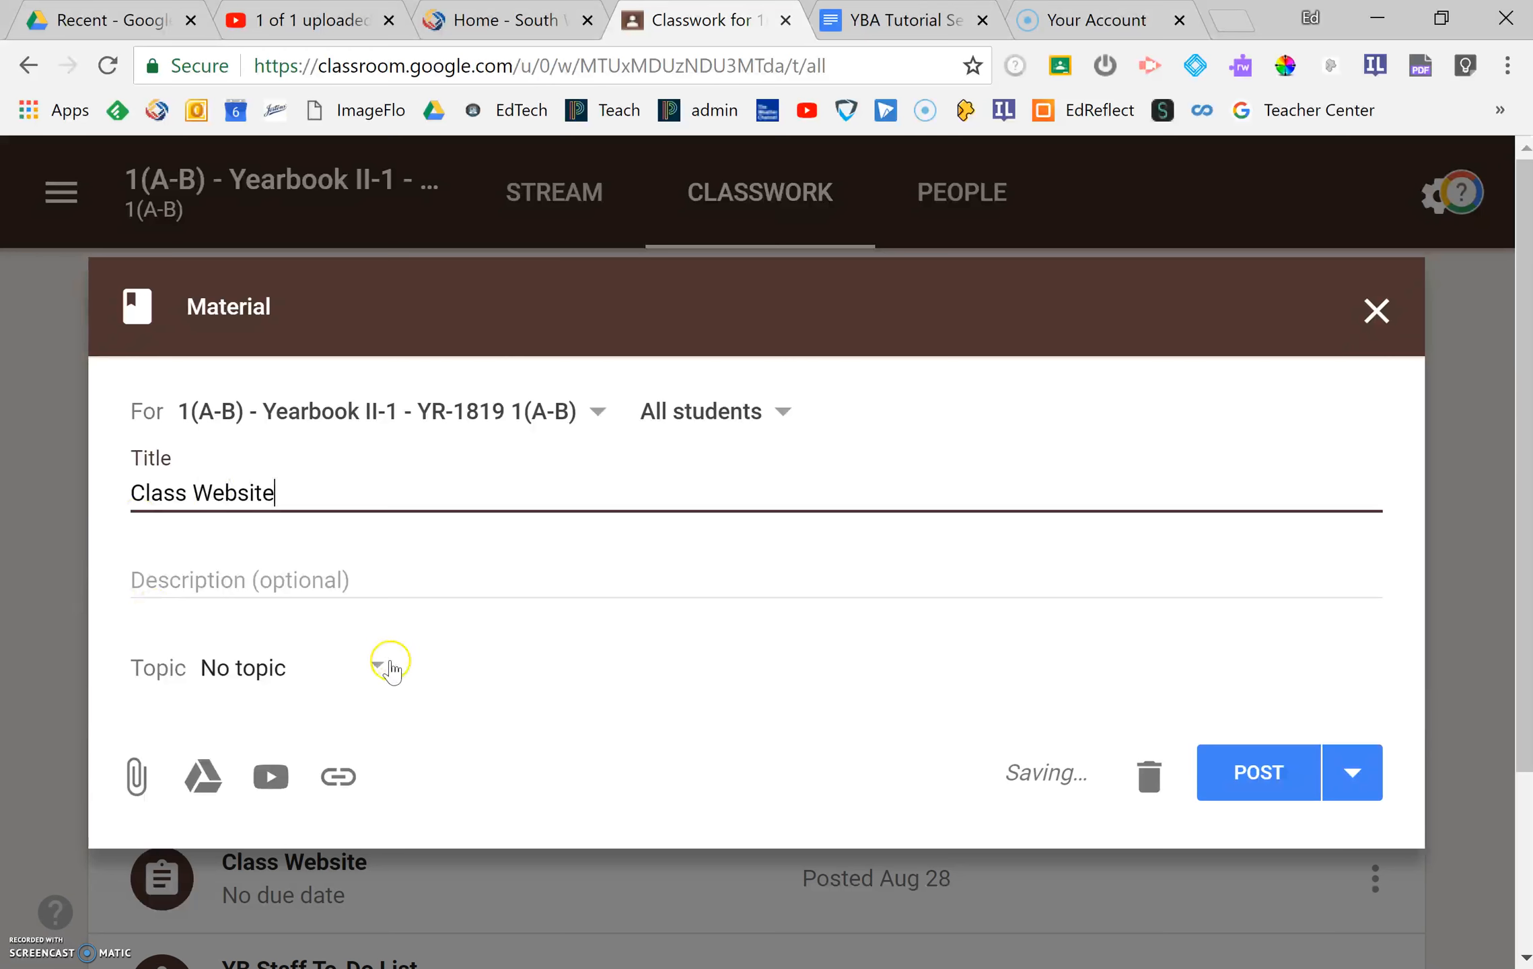
# - Attach the copied class website address to the Class Website material as a link
pyautogui.click(338, 776)
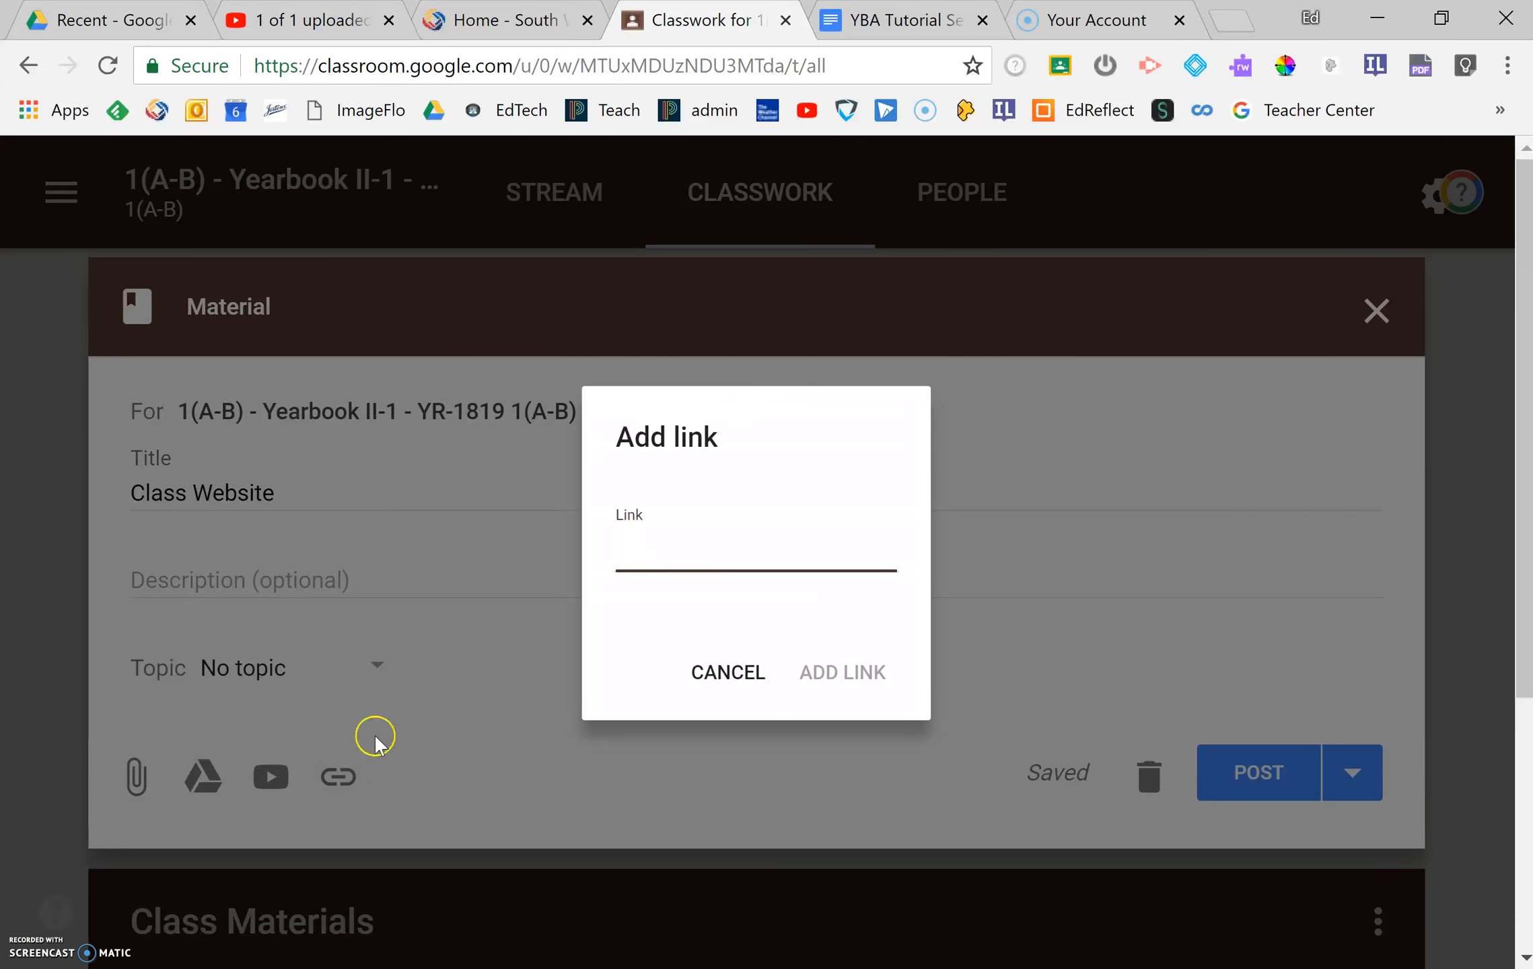
pyautogui.hotkey('ctrl', 'v')
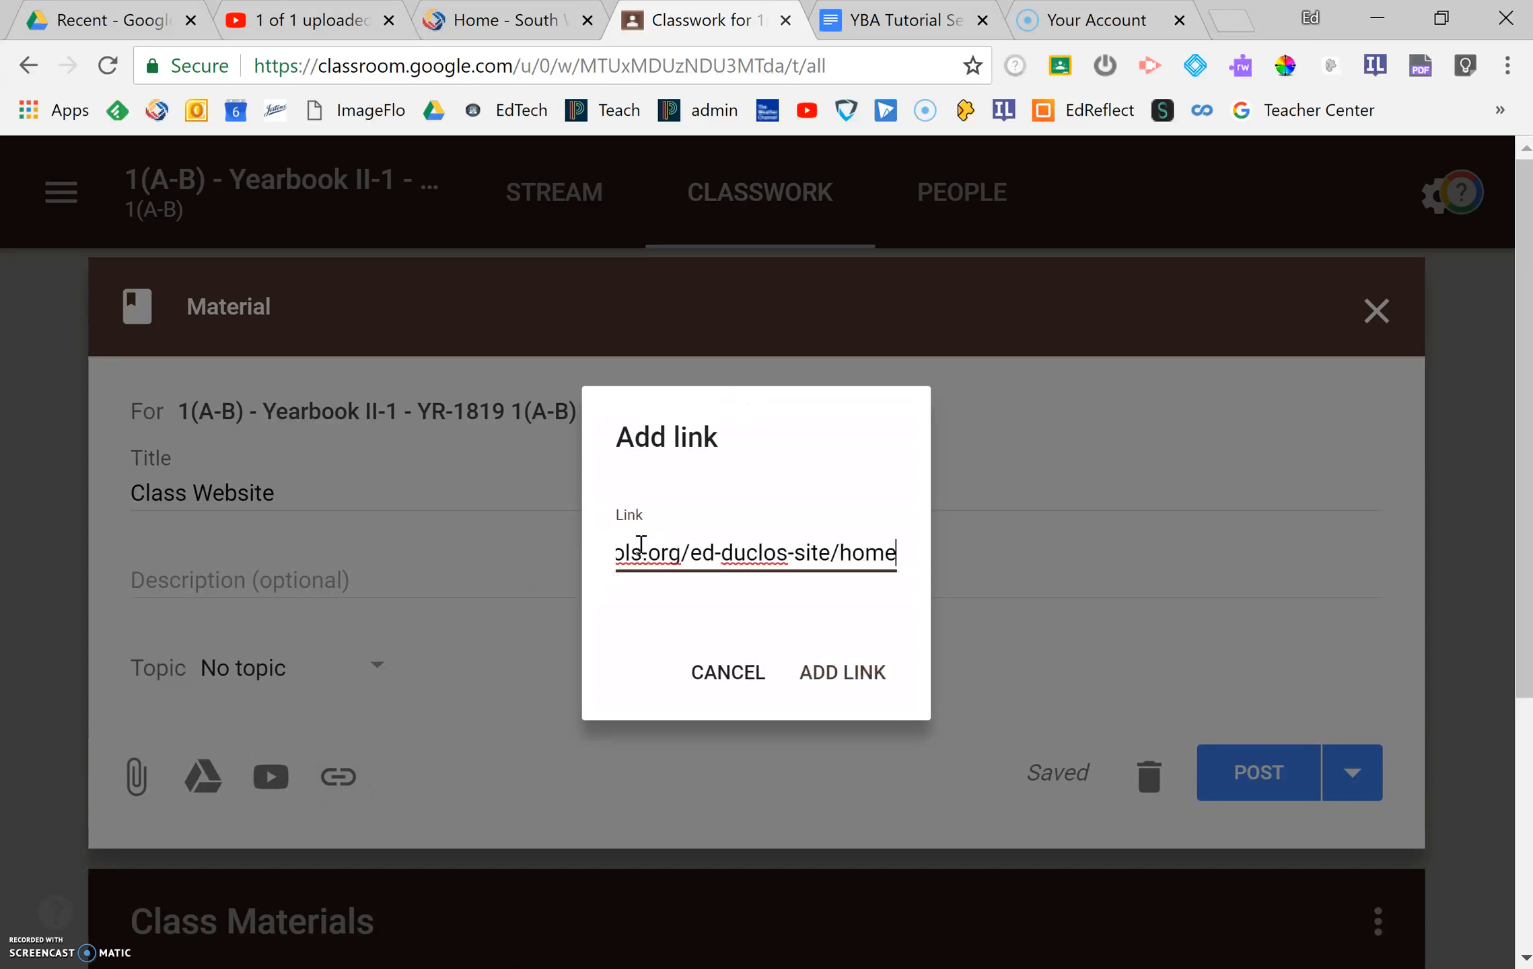
pyautogui.click(860, 673)
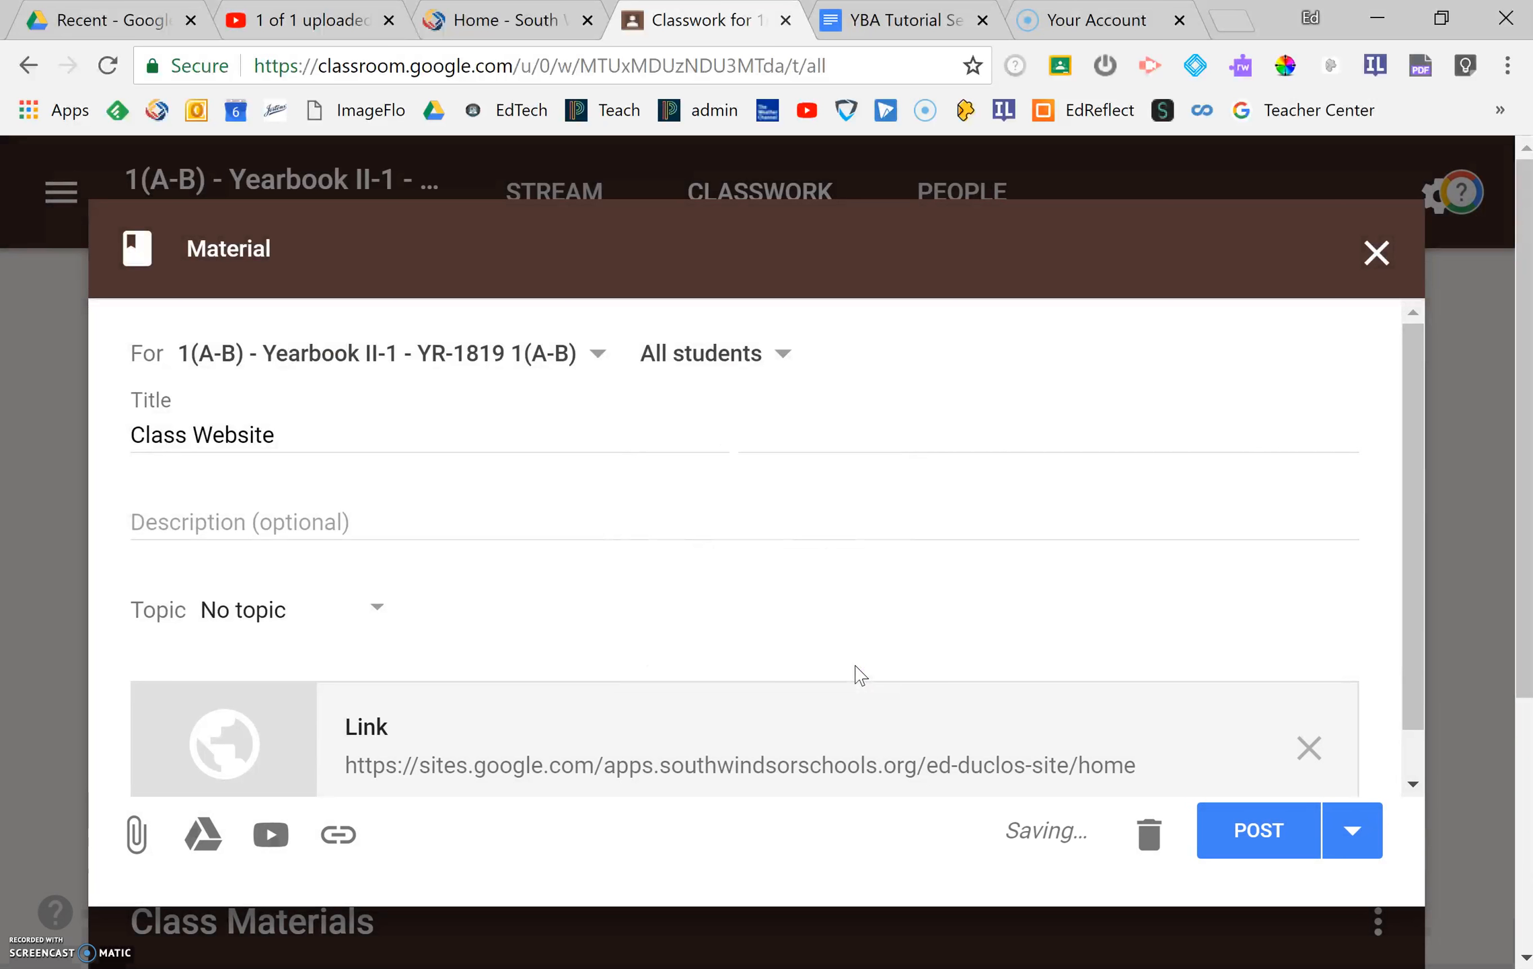
# - Check which topics and which other classes can be chosen for the Class Website material
pyautogui.click(379, 607)
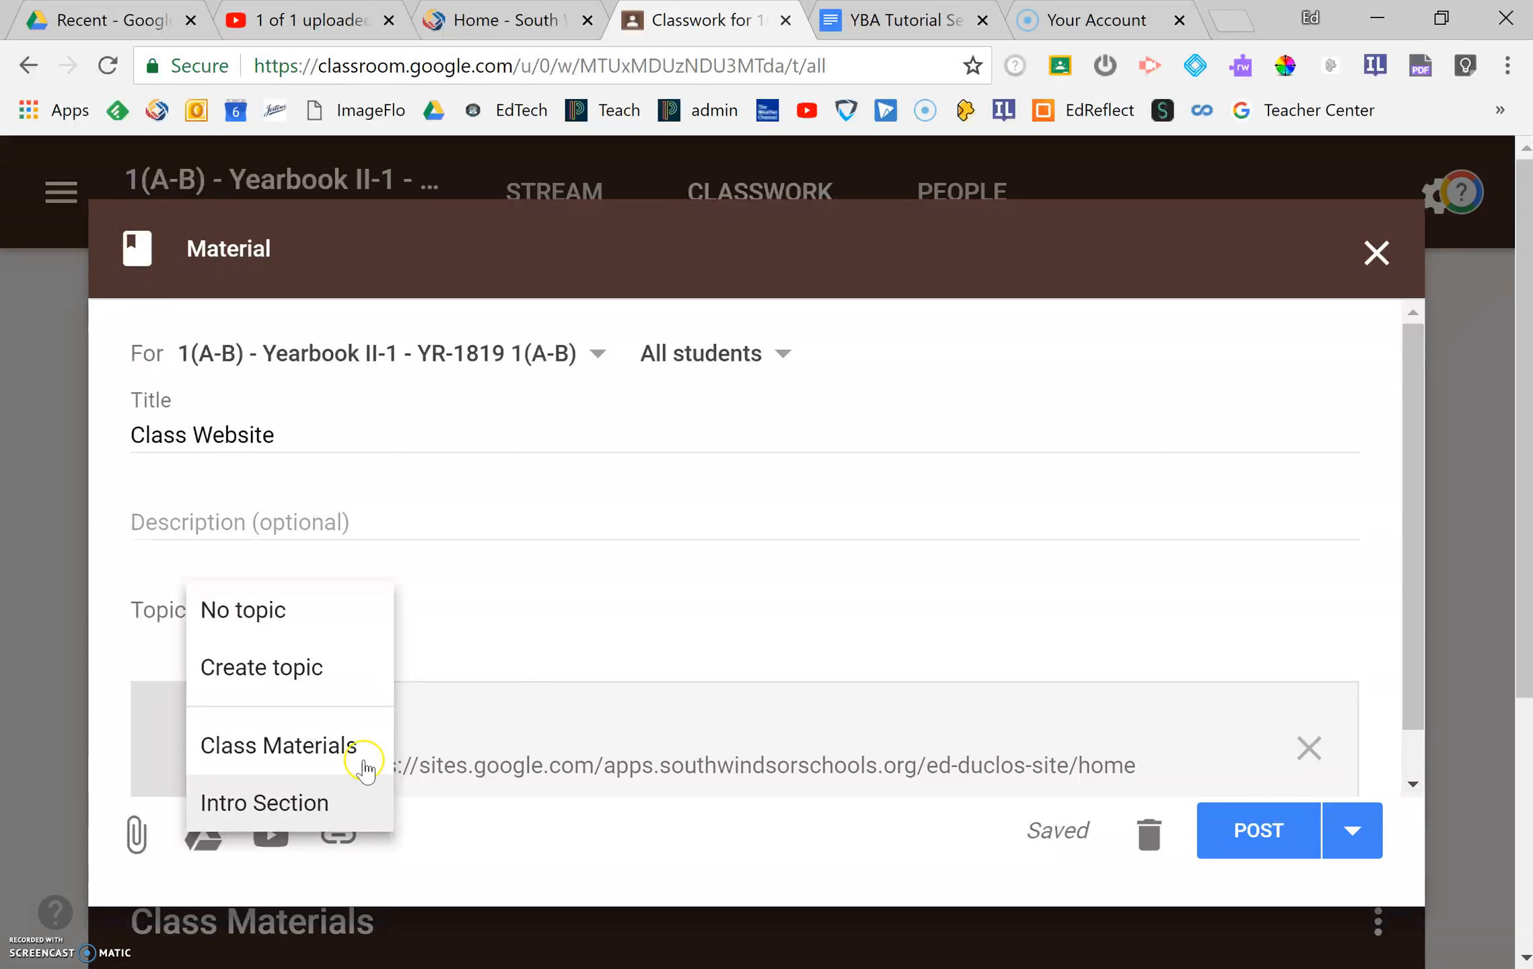
pyautogui.click(573, 623)
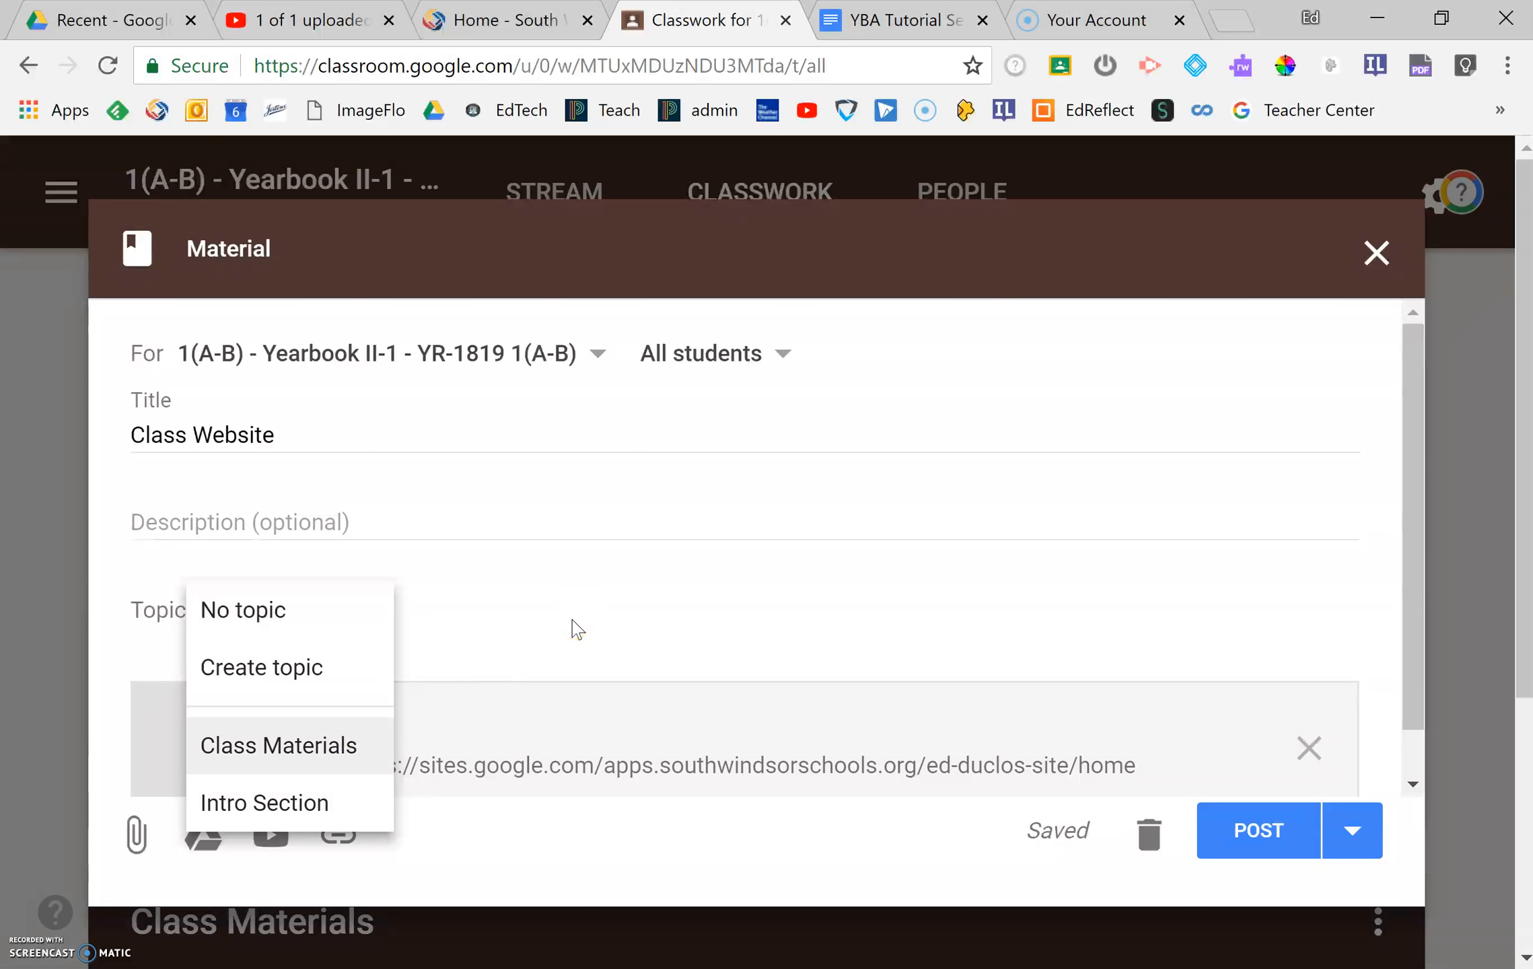
pyautogui.click(573, 622)
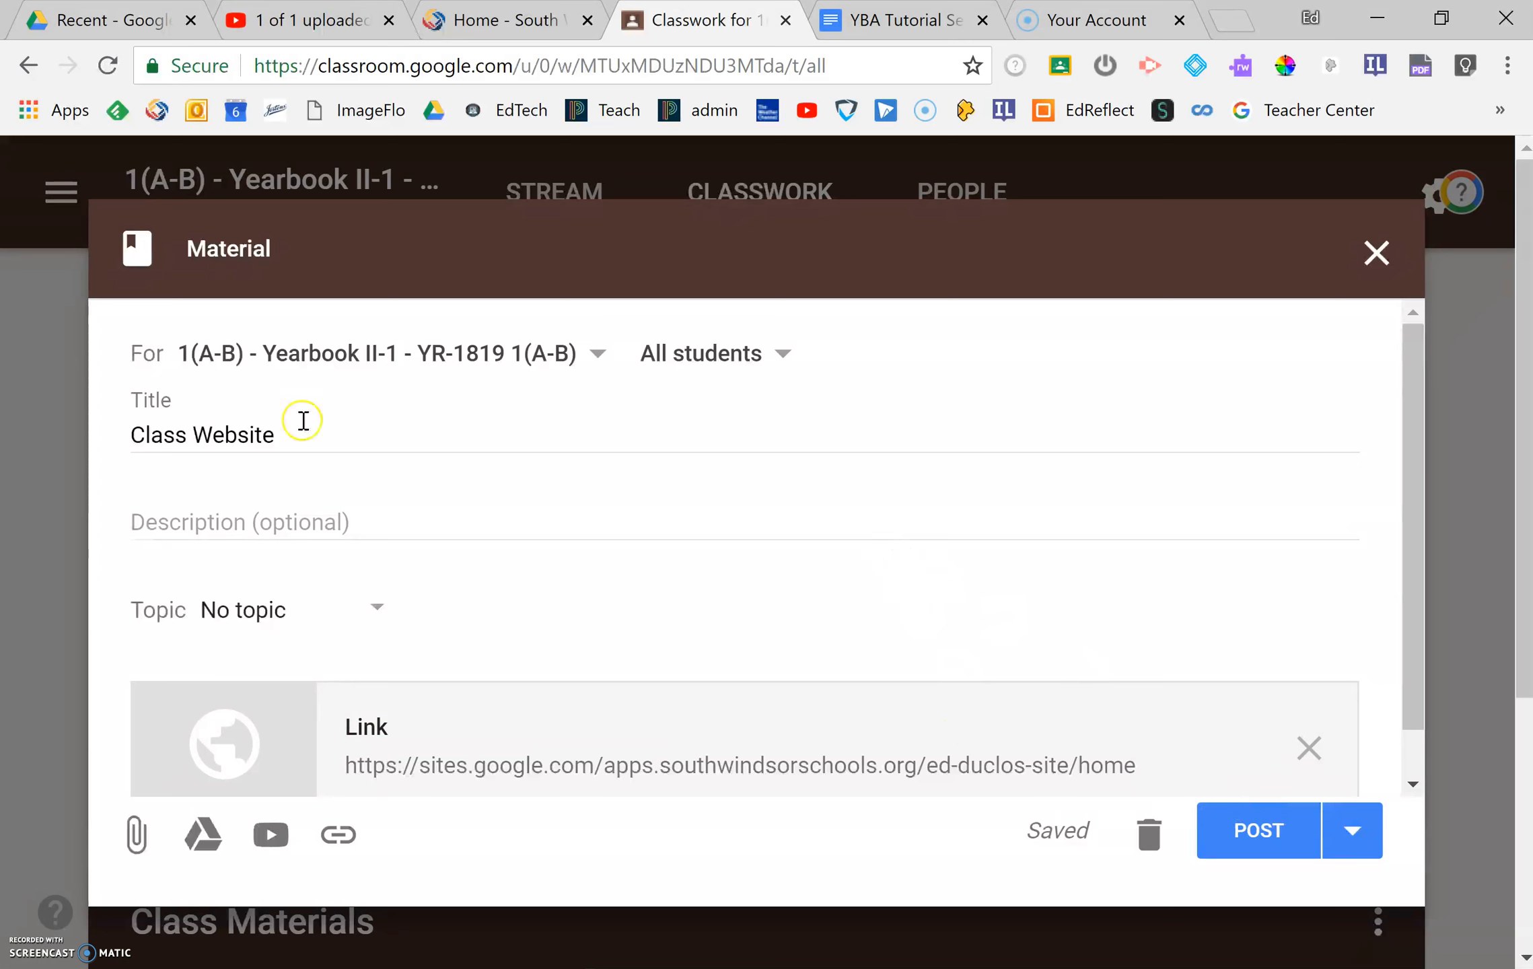
pyautogui.click(596, 355)
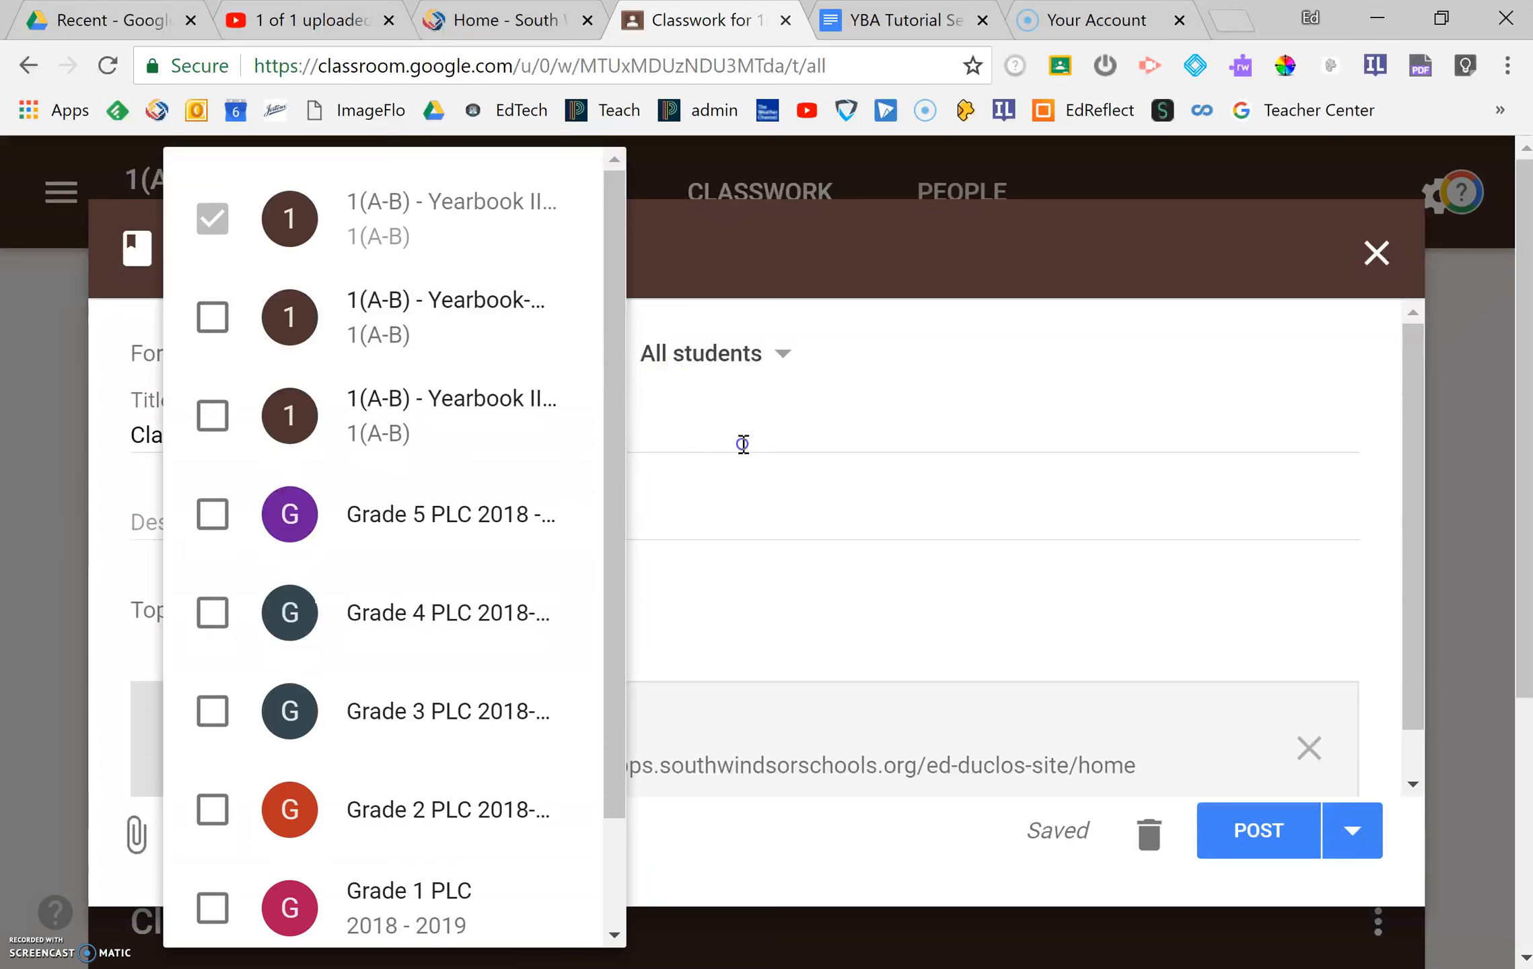
pyautogui.click(743, 445)
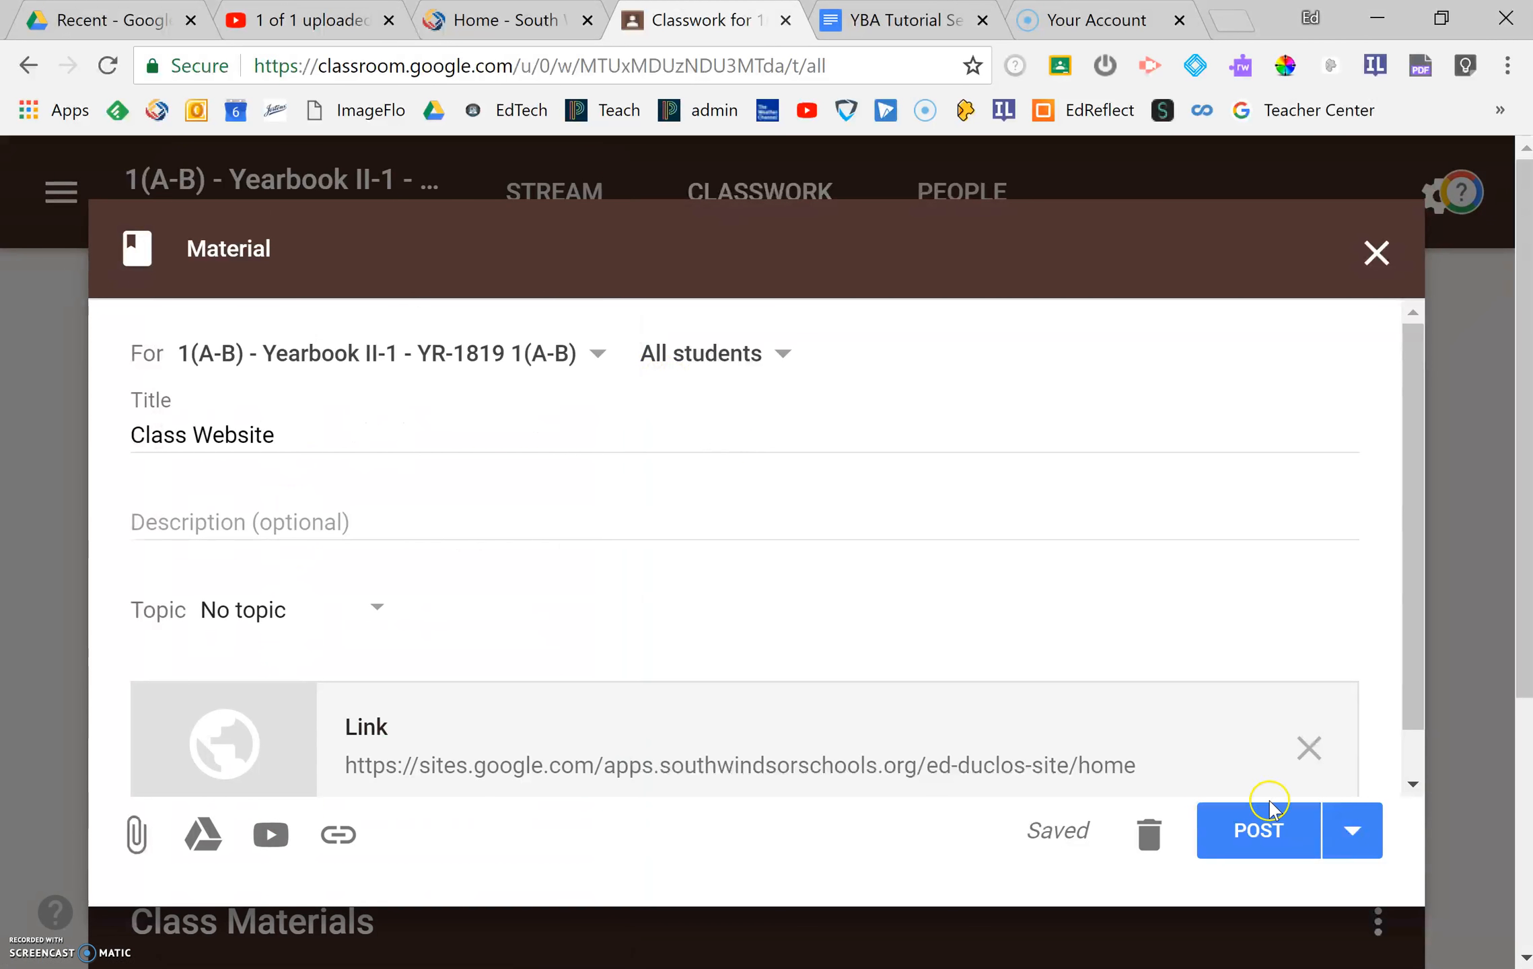
# - Post the Class Website material with no topic assigned
pyautogui.click(1272, 832)
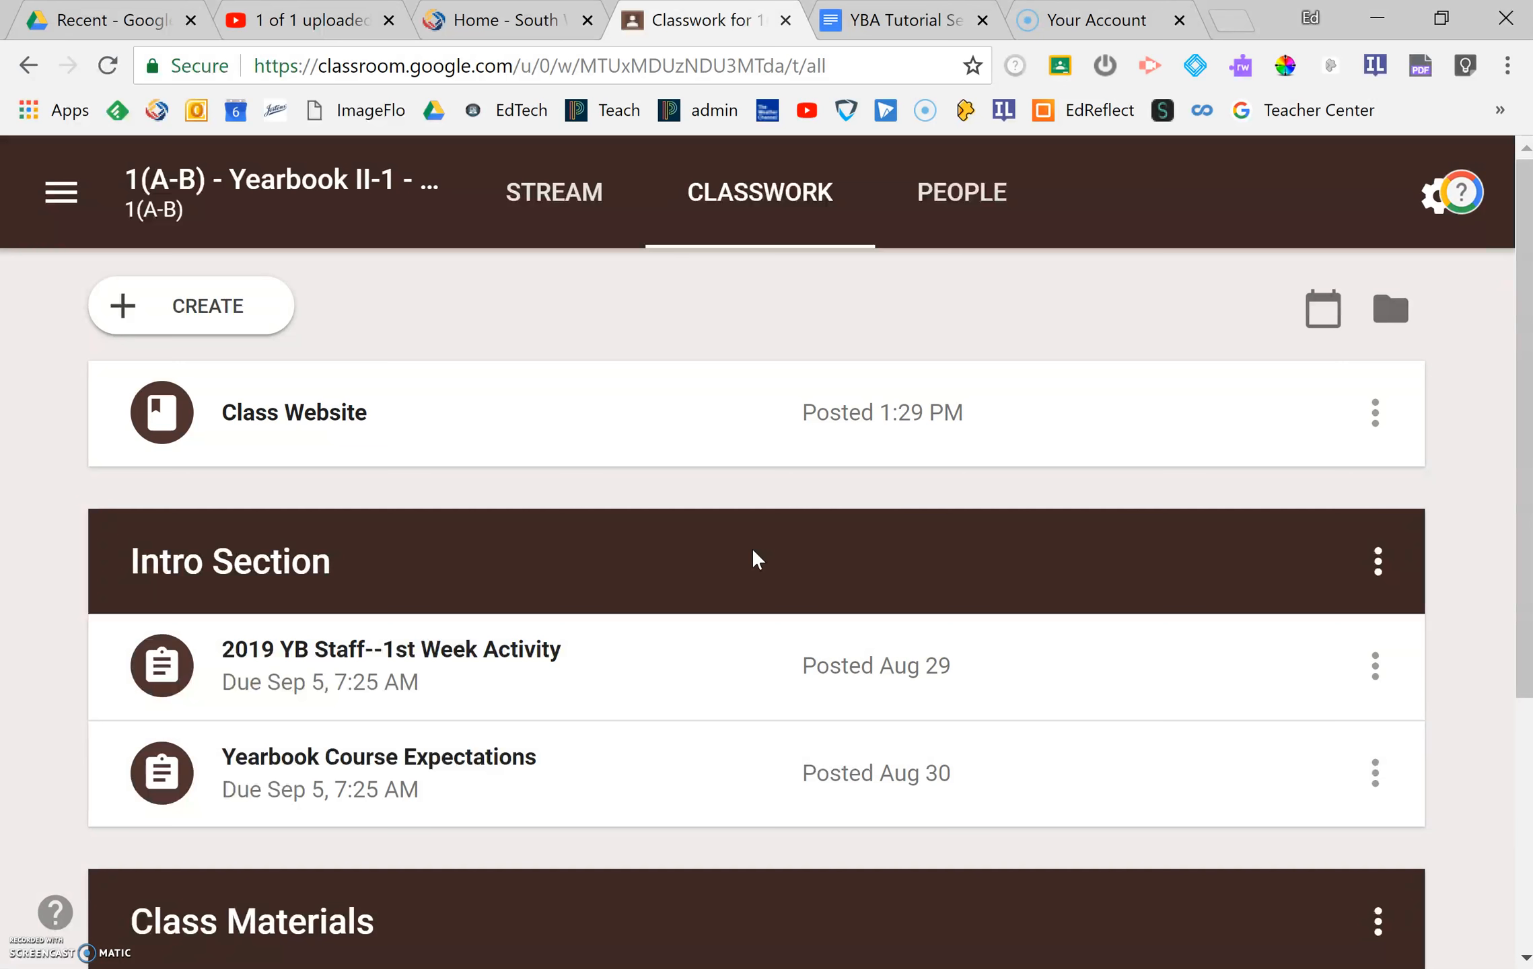
pyautogui.moveTo(752, 551); pyautogui.dragTo(115, 30)
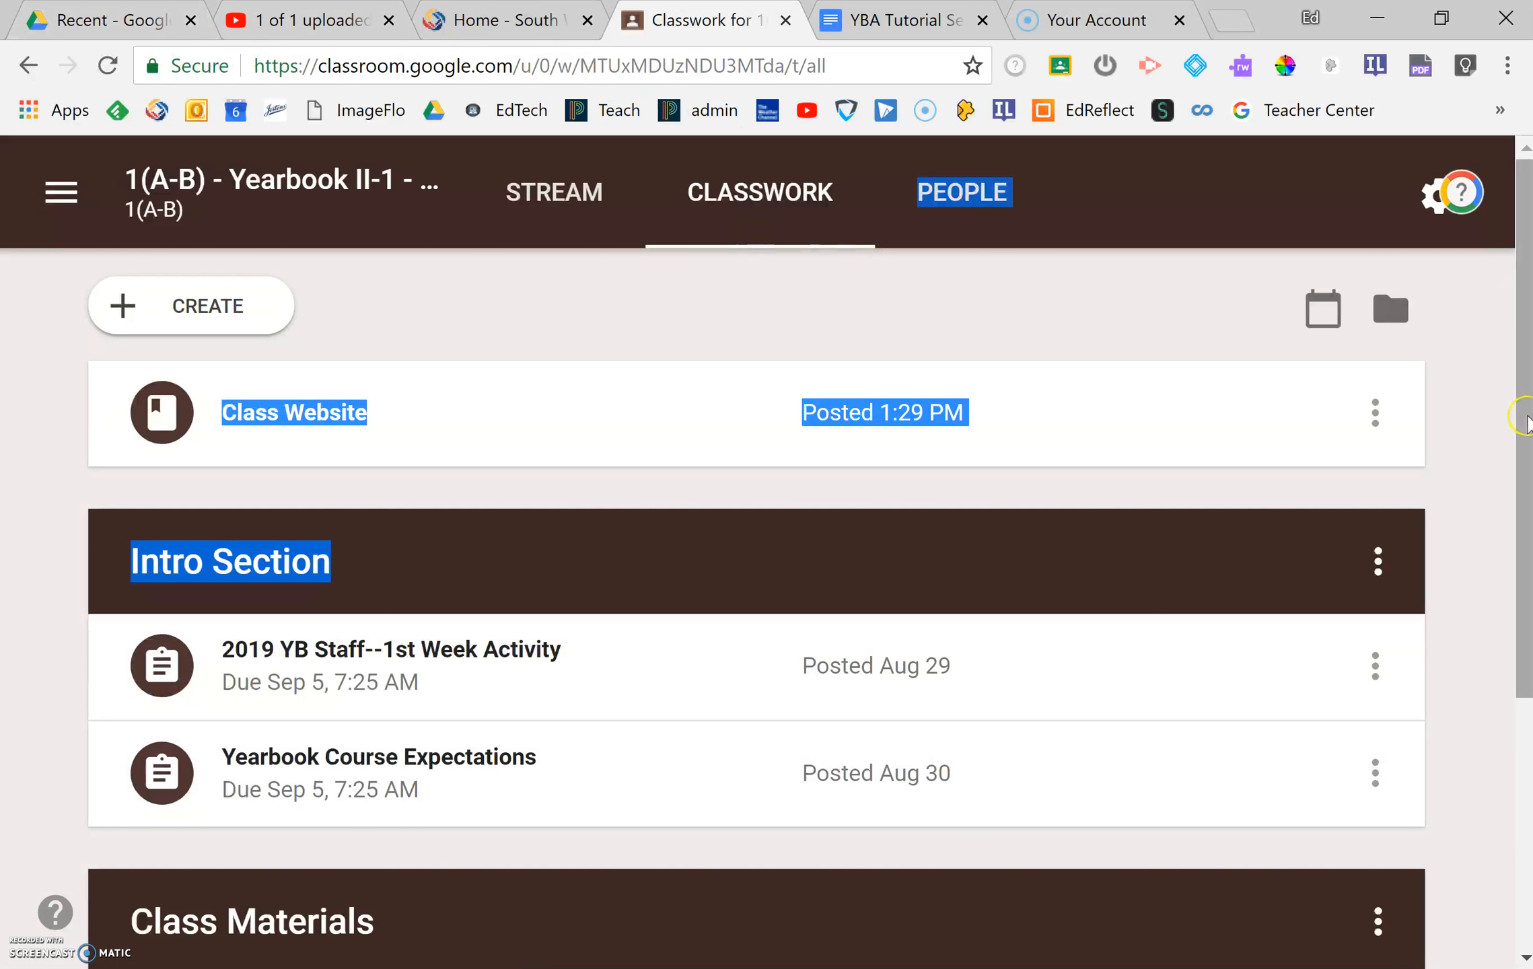
# - Expand the YB Staff To-Do List under Class Materials and open its attached "2018-19 To-Do List and Deadlines" document
pyautogui.scroll(-4, 1524, 421)
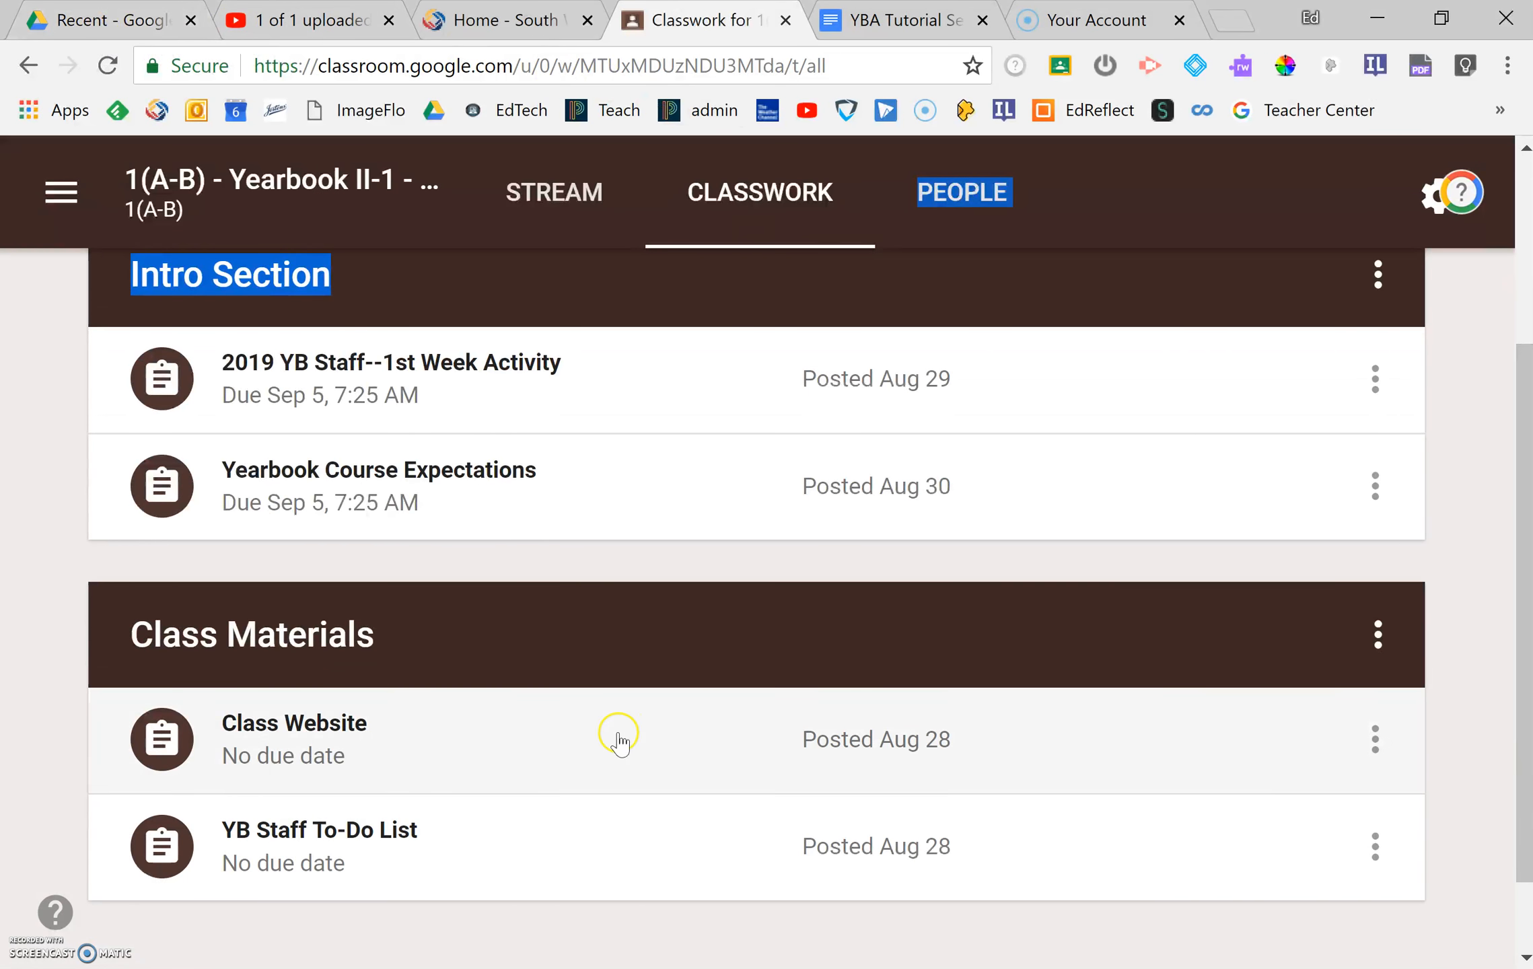
pyautogui.click(404, 829)
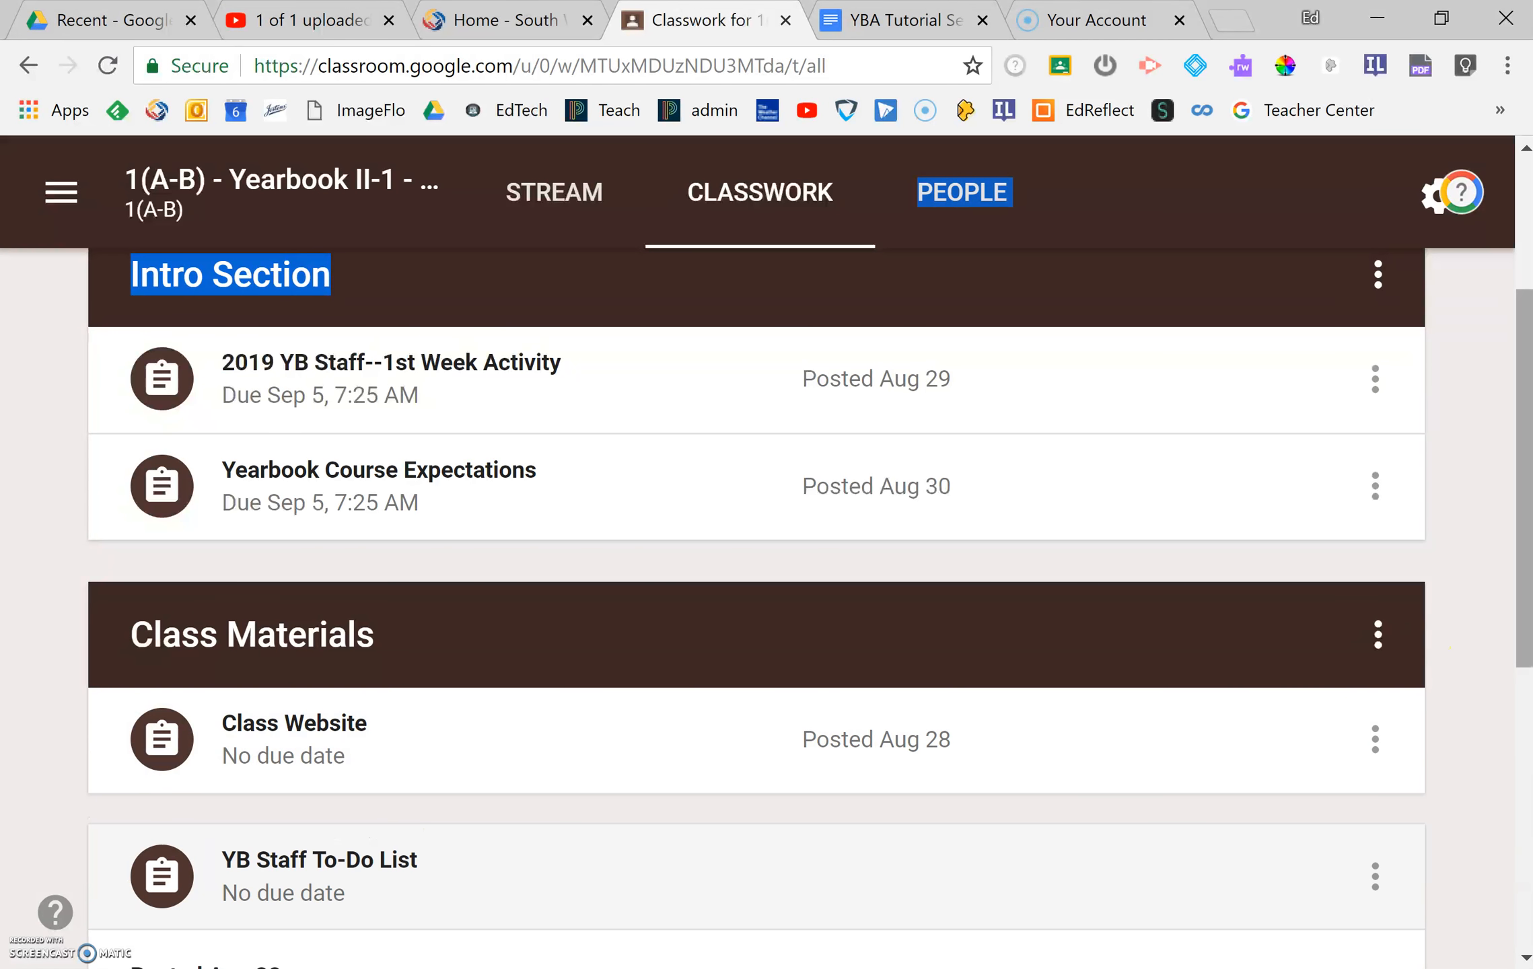
pyautogui.scroll(-5, 1523, 605)
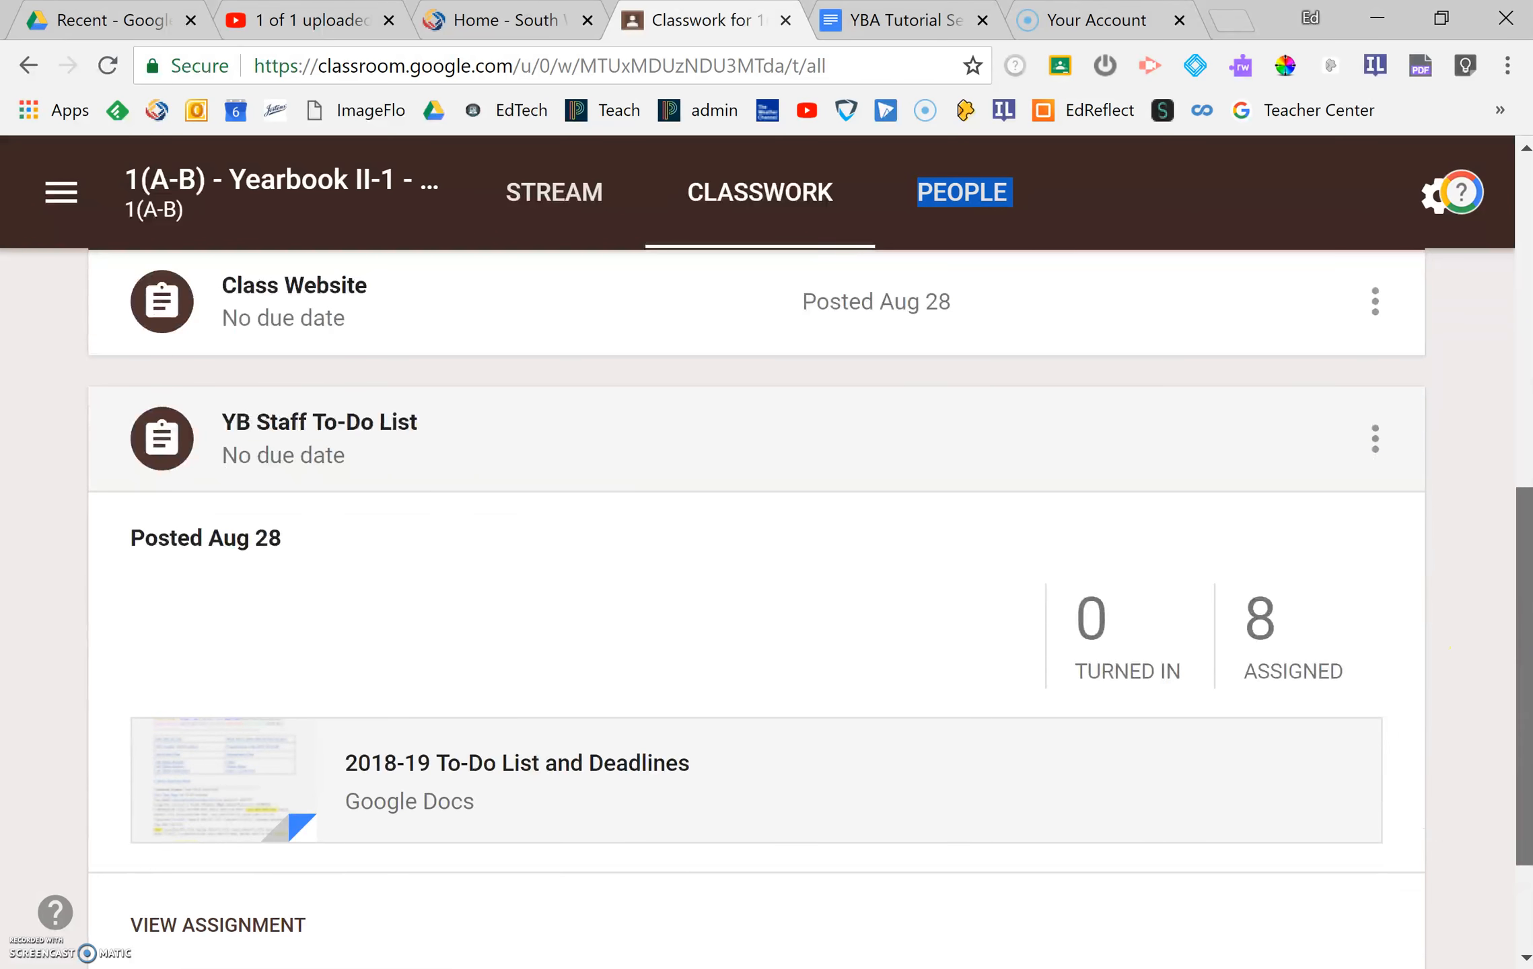
pyautogui.click(441, 767)
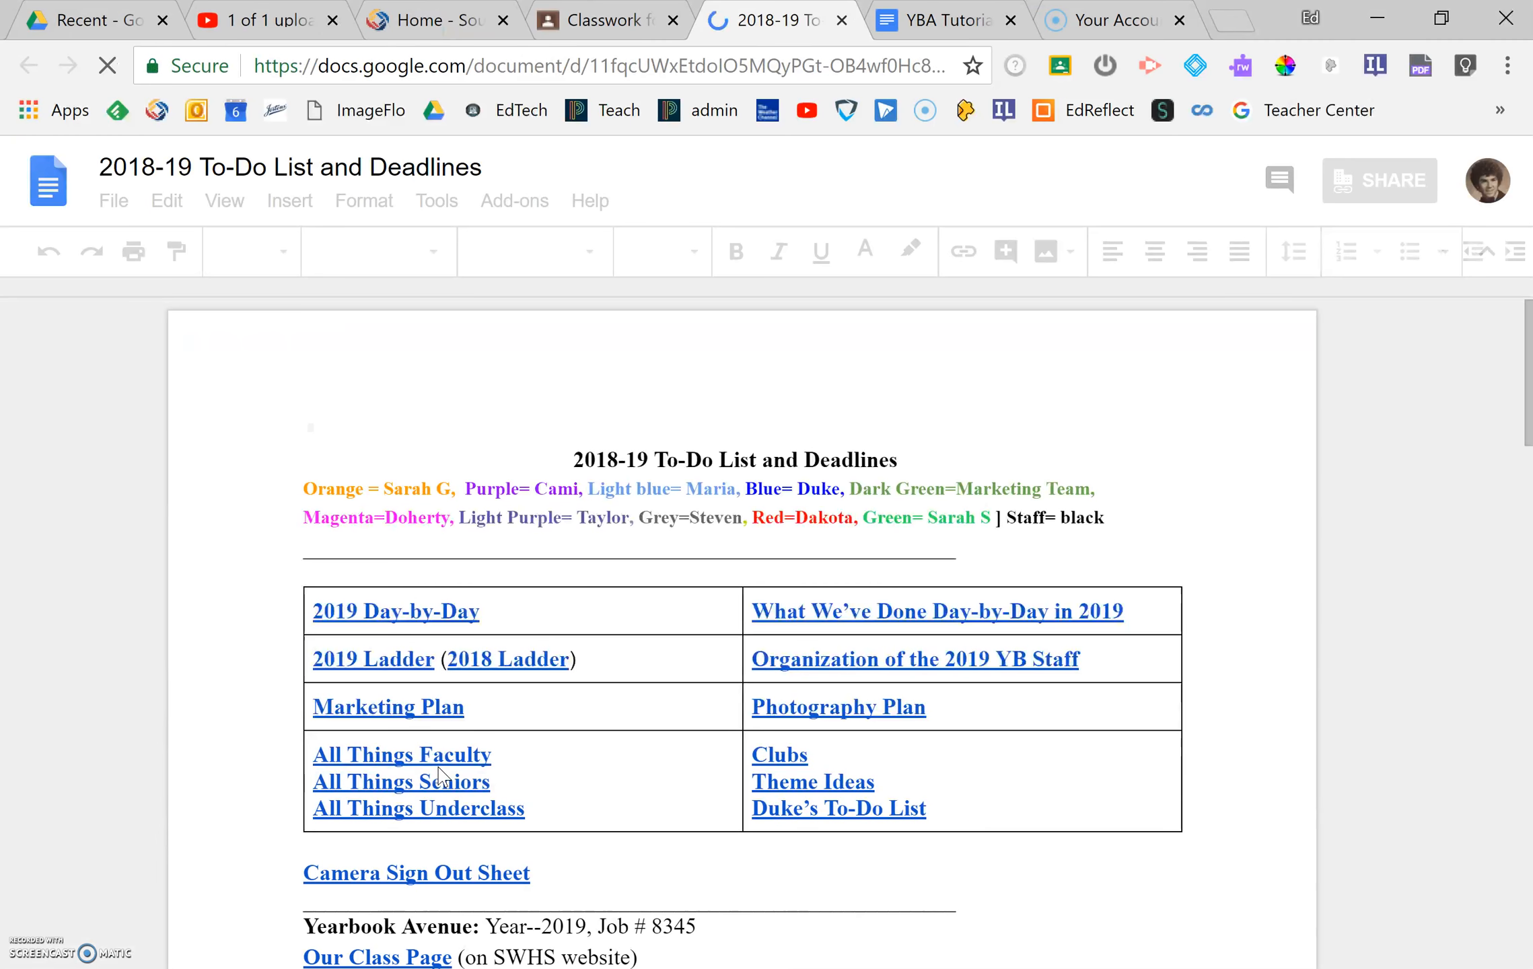
# - Open the sharing settings of the To-Do List document and copy its shareable link
pyautogui.click(585, 693)
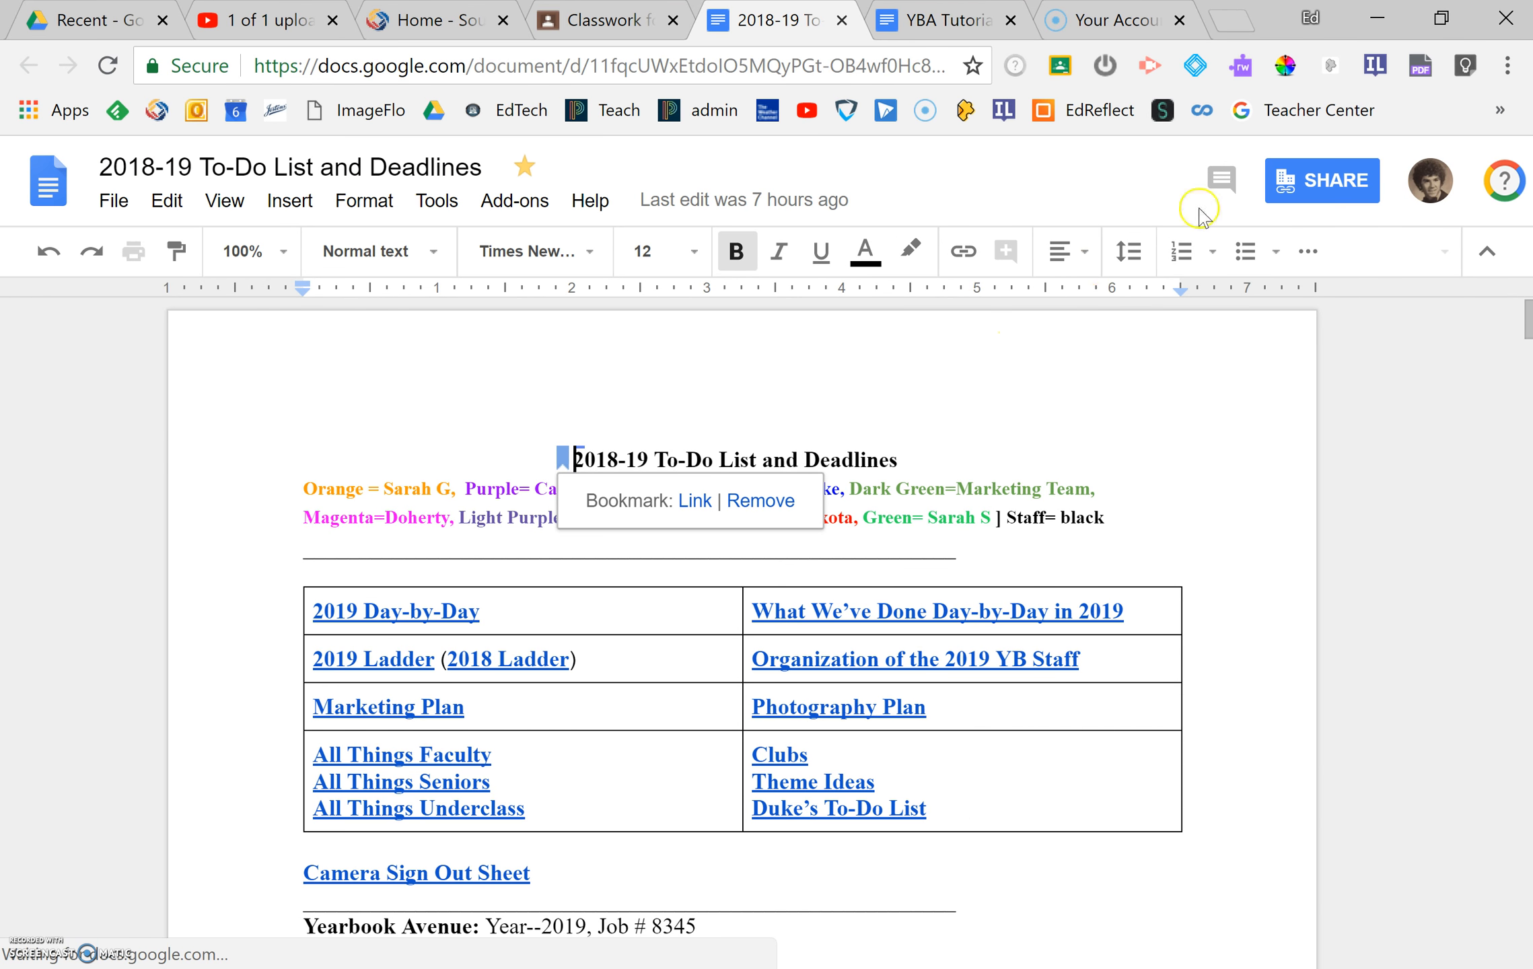
pyautogui.click(1309, 189)
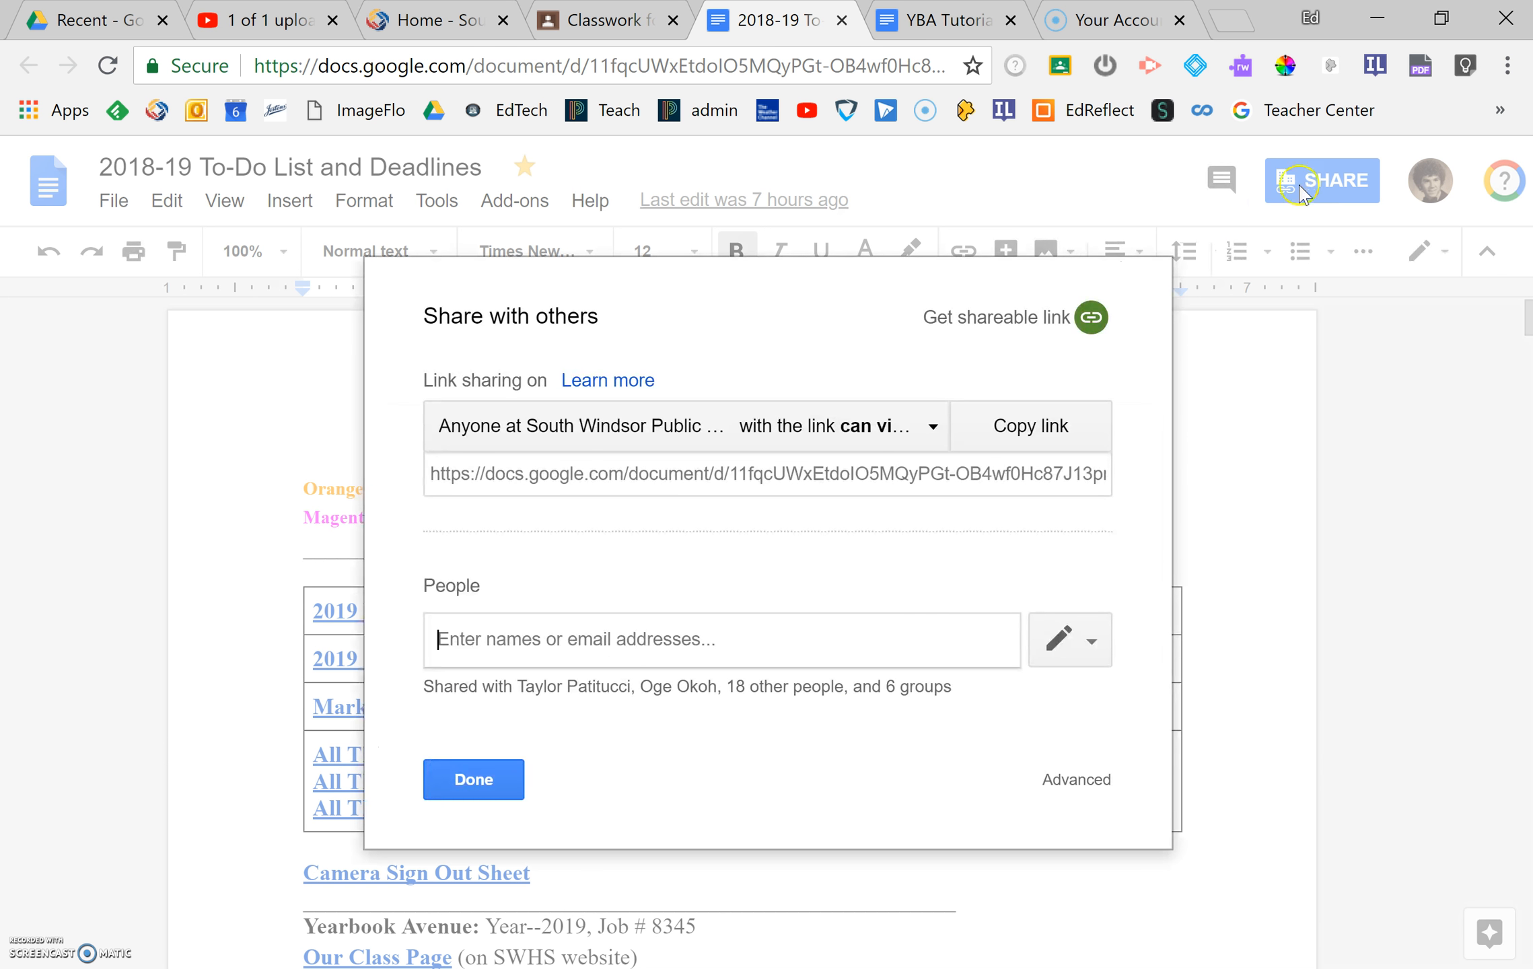
pyautogui.click(1026, 327)
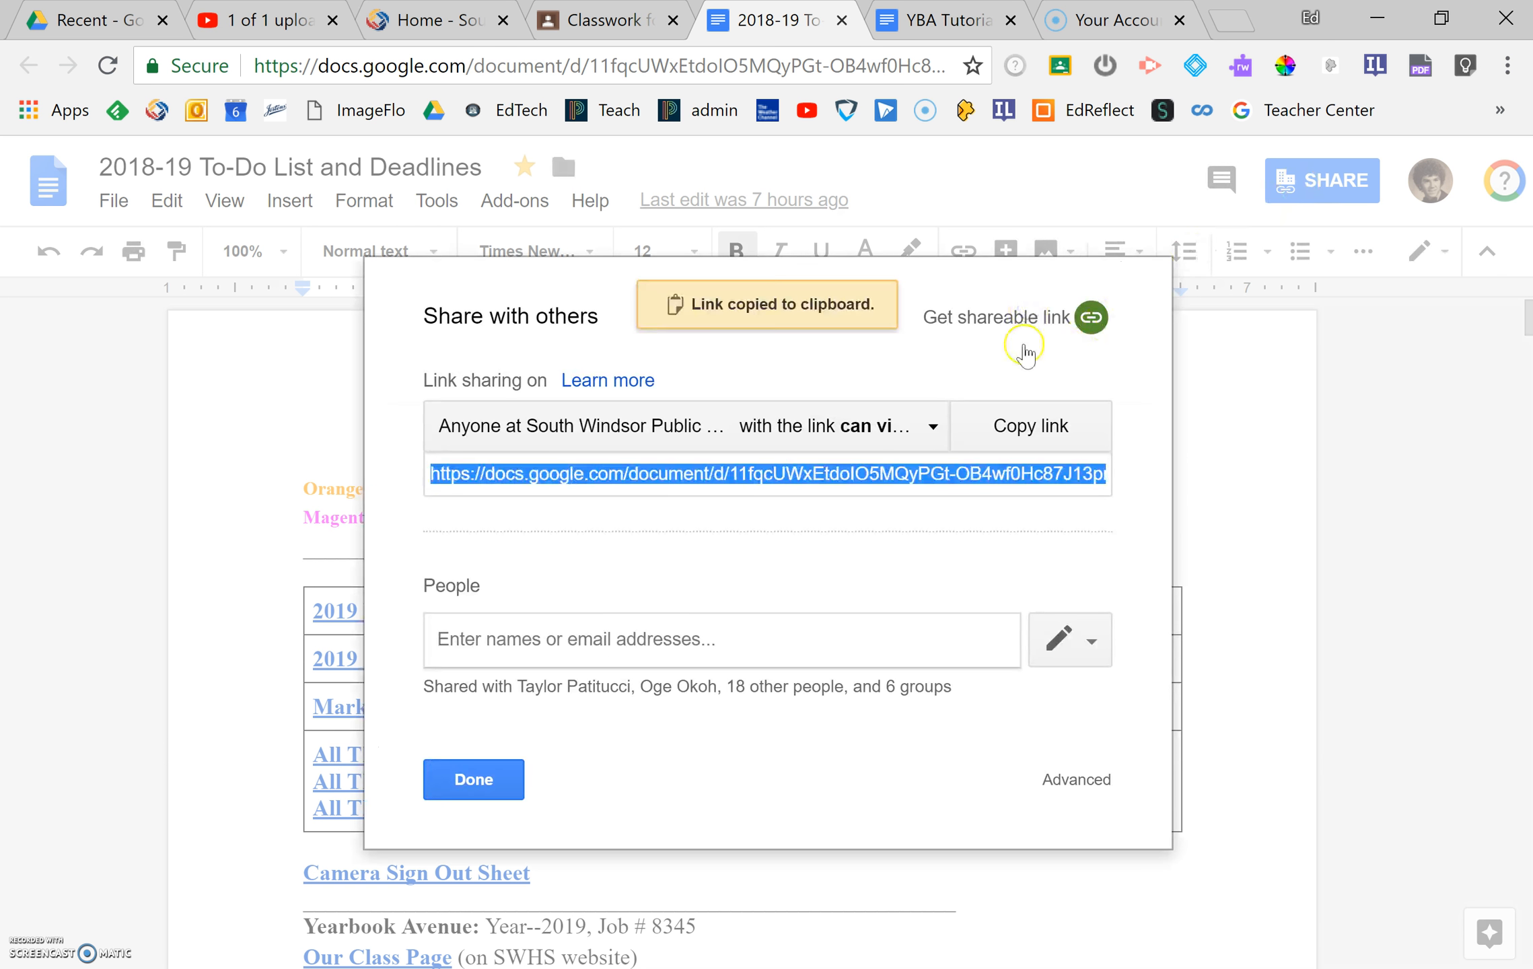
pyautogui.click(1045, 427)
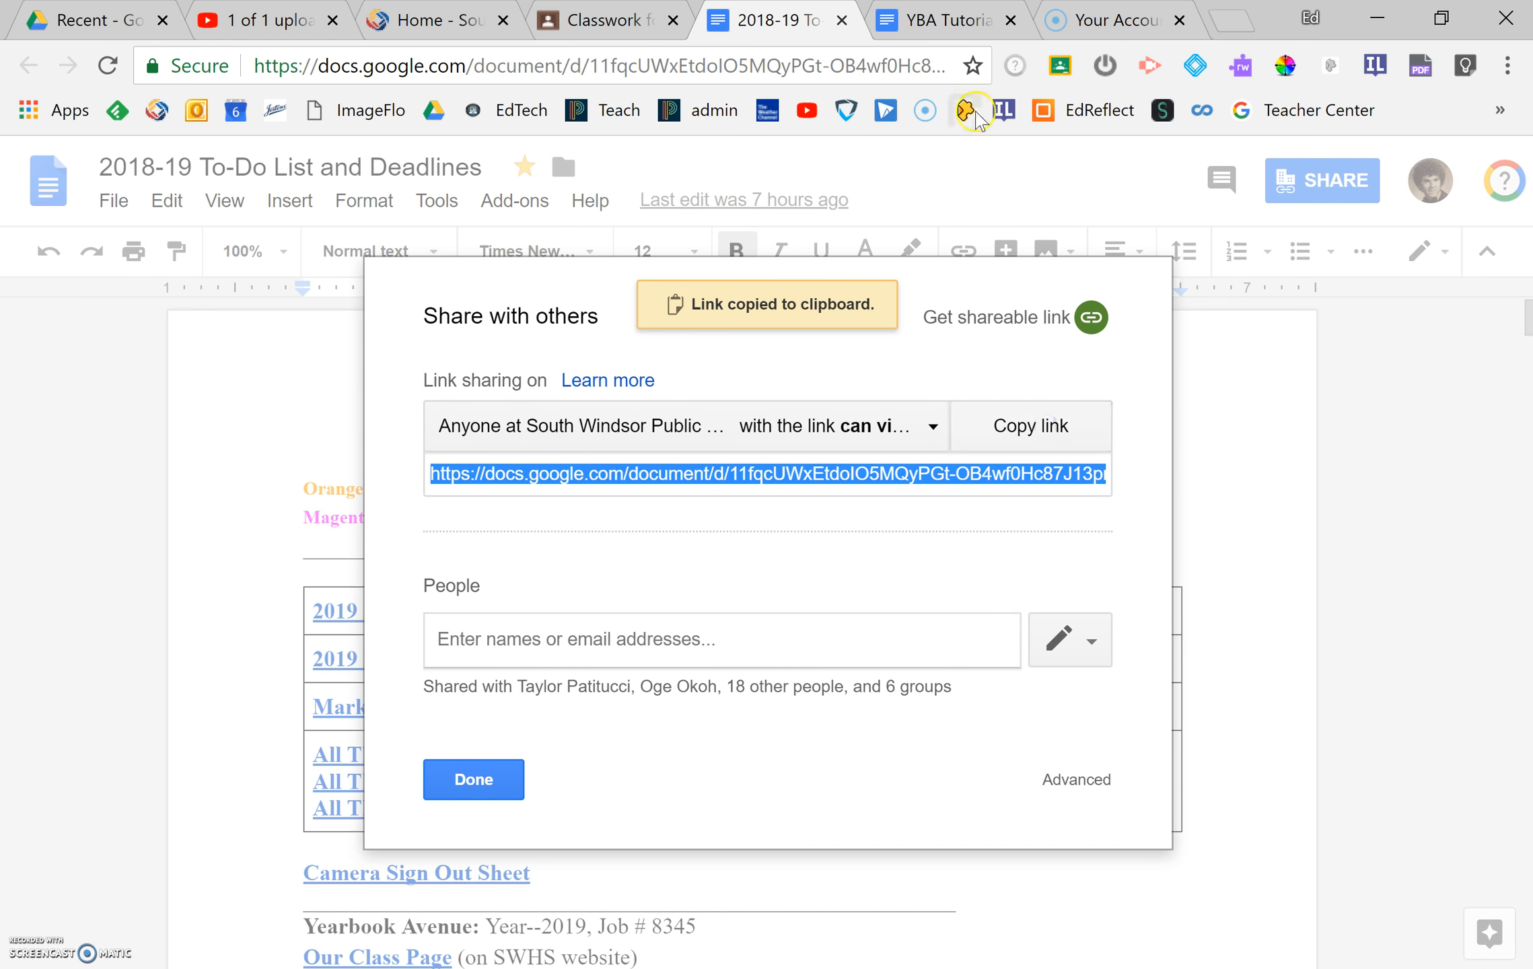
# - Return to the Yearbook class's classwork in Google Classroom and create a new material titled "YB To-Do List"
pyautogui.click(607, 24)
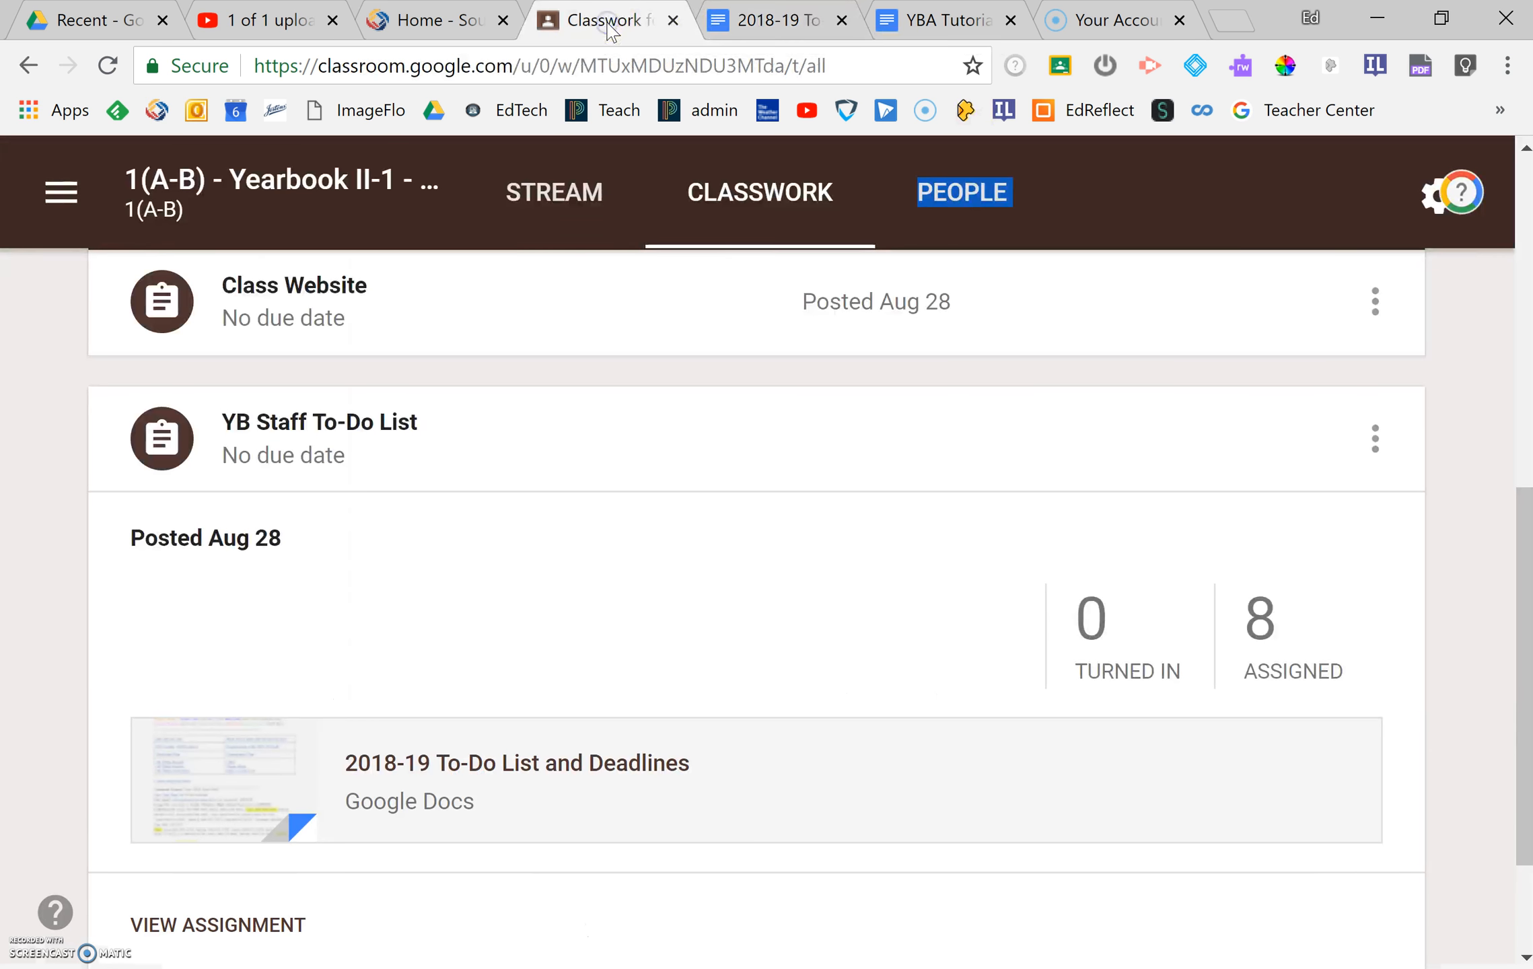
pyautogui.click(1524, 539)
pyautogui.moveTo(1525, 540); pyautogui.dragTo(1526, 210)
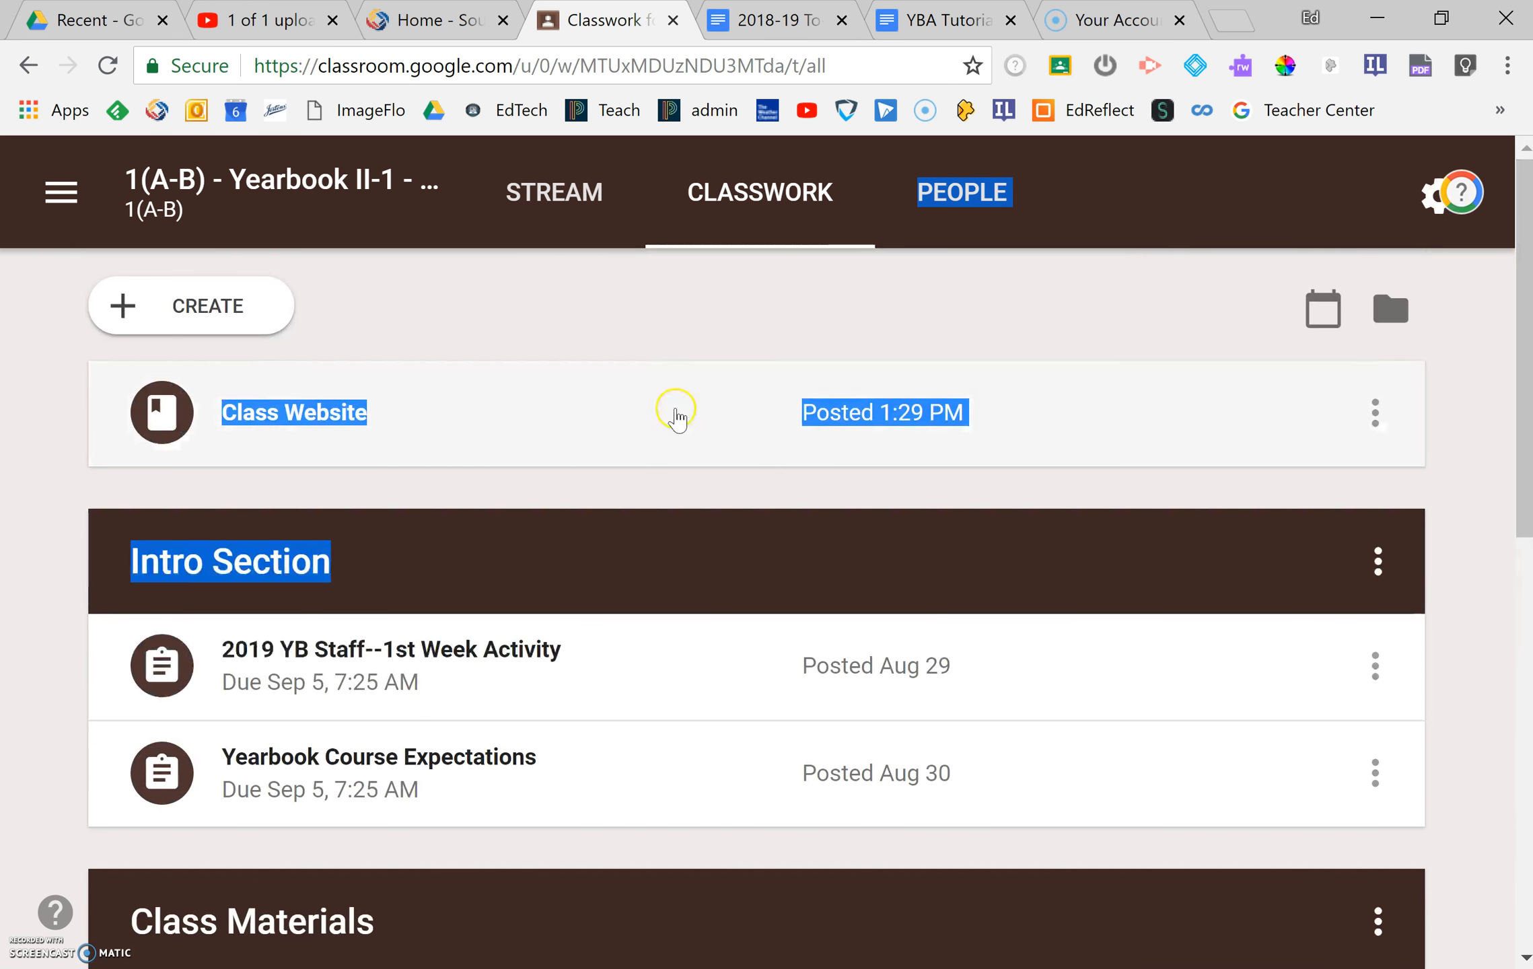
pyautogui.click(214, 305)
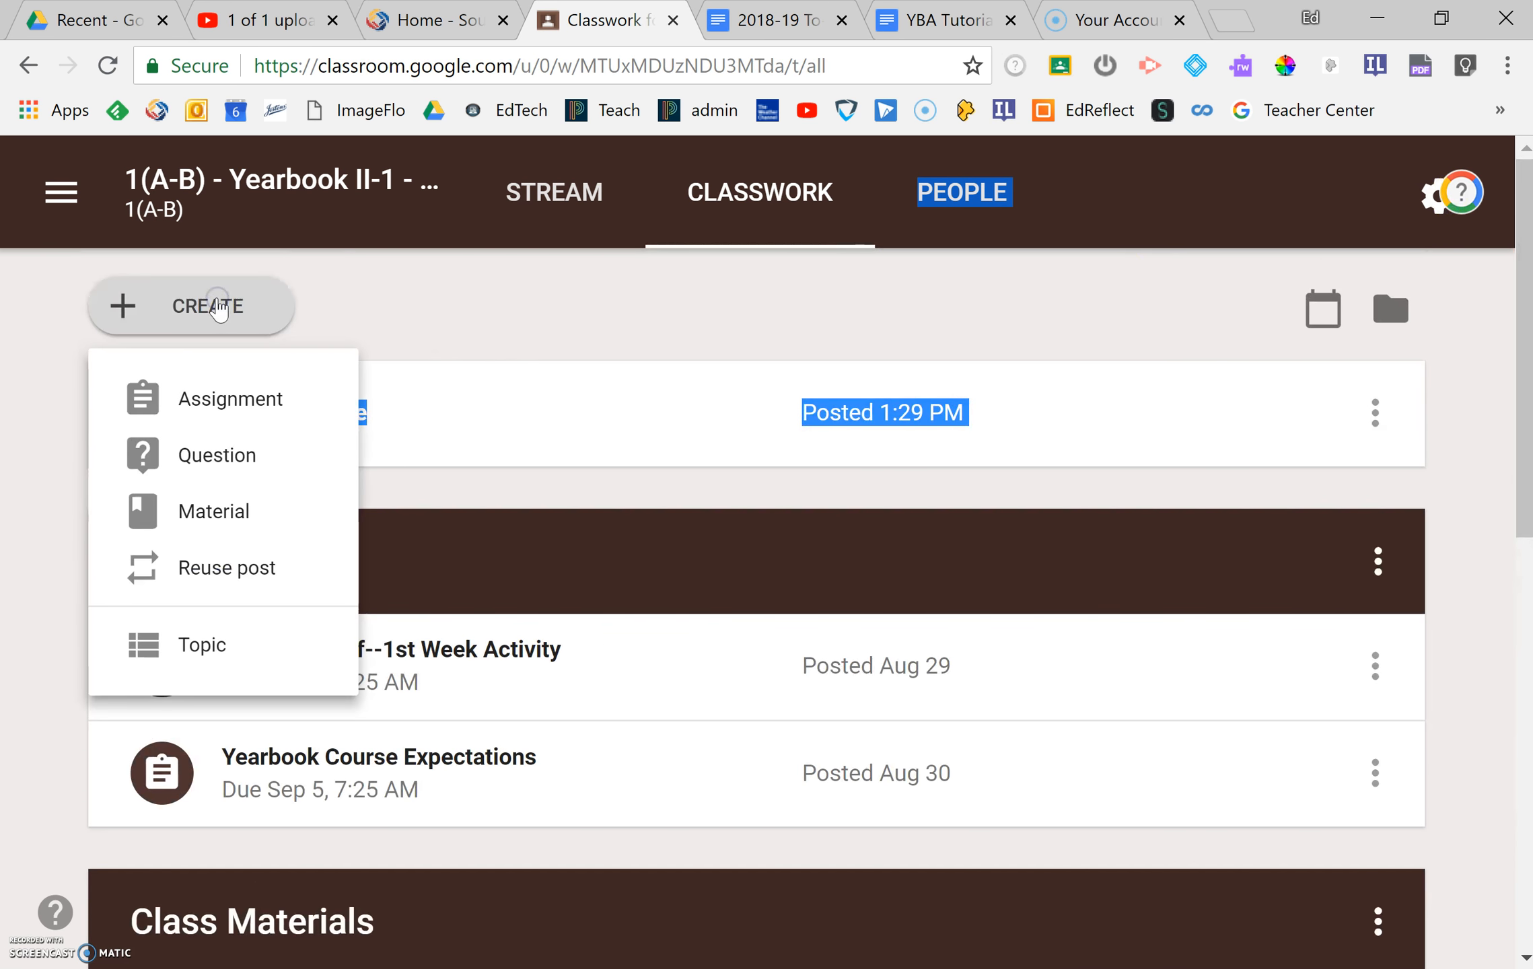
pyautogui.click(229, 506)
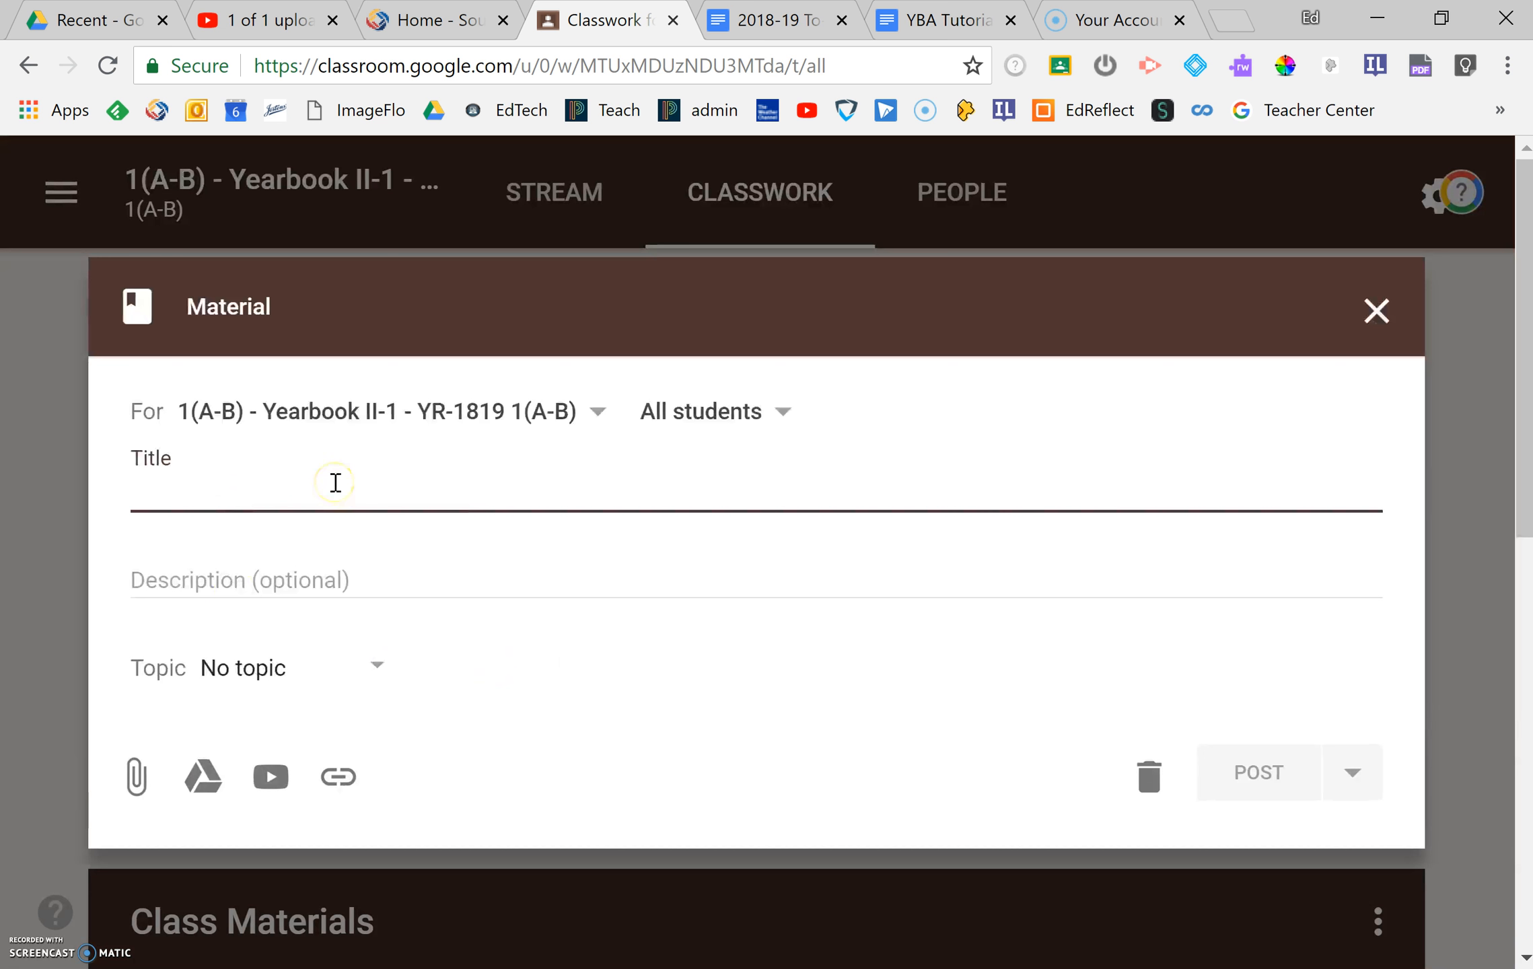
pyautogui.write('T')
pyautogui.press('BackSpace')
pyautogui.write('YB To-Do List')
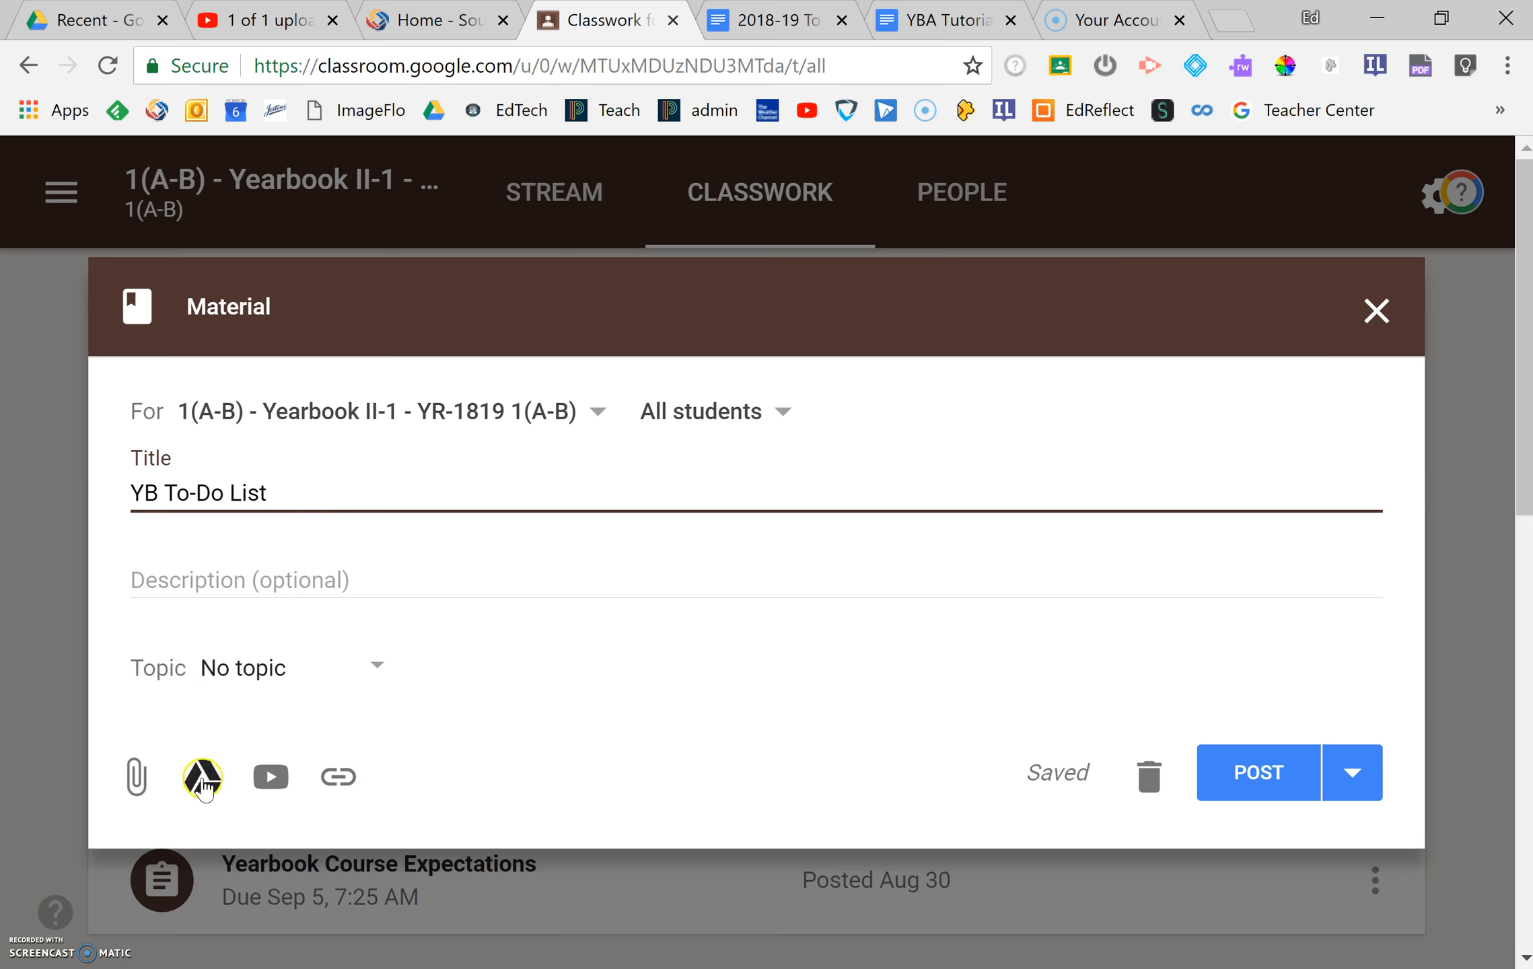
# - Attach the "2018-19 To-Do List and Deadlines" document from Google Drive and post the YB To-Do List material
pyautogui.click(203, 786)
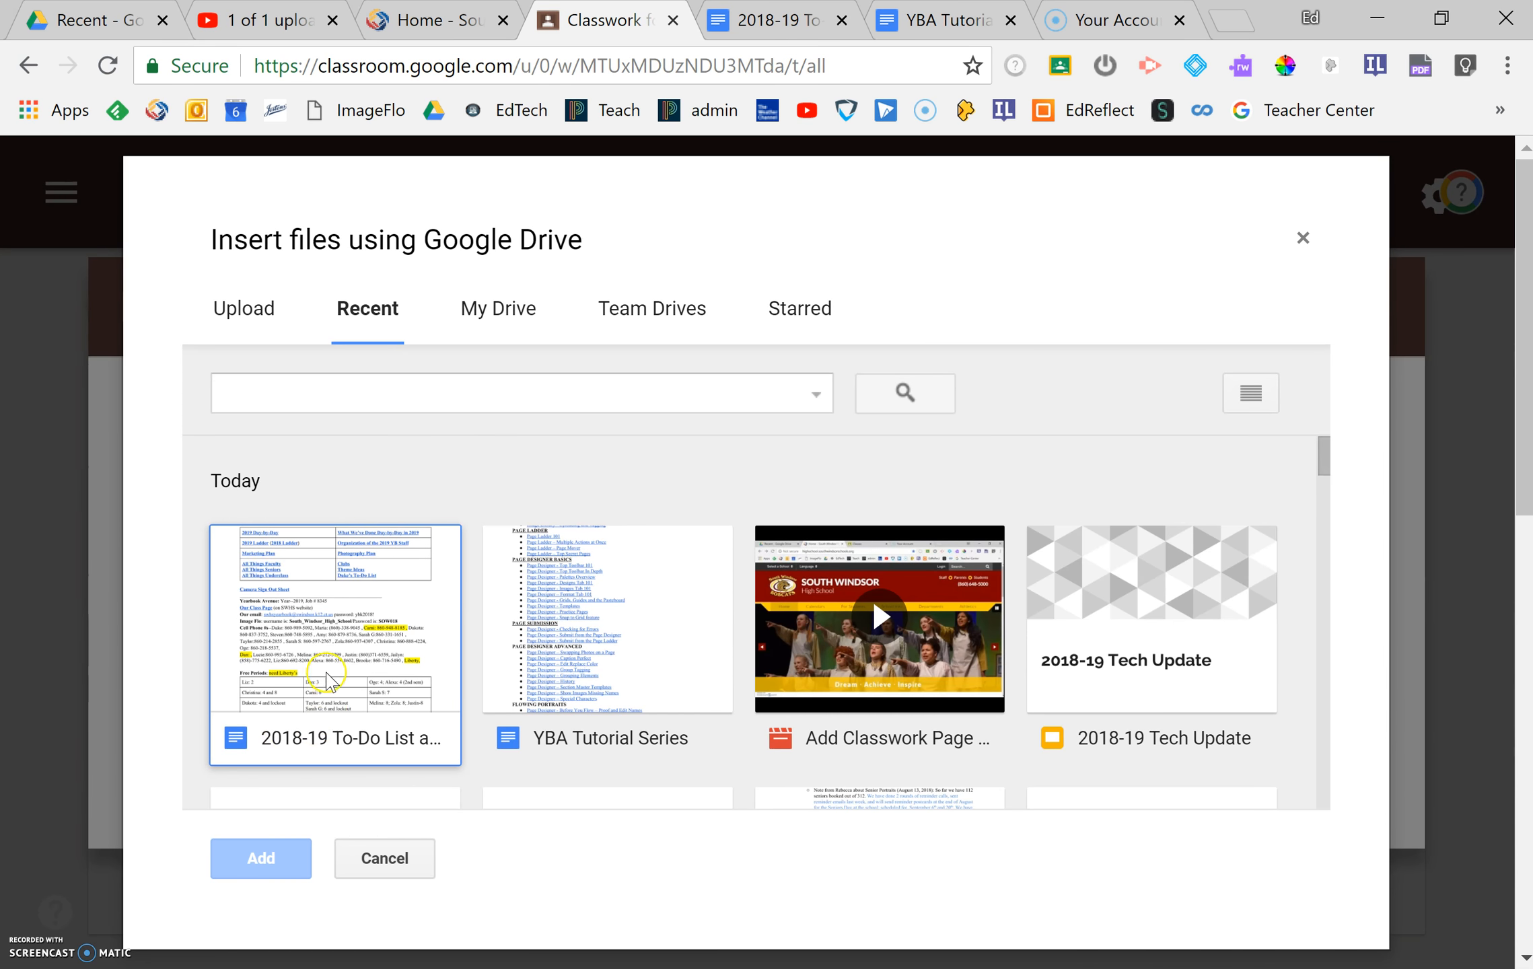
pyautogui.click(340, 663)
pyautogui.click(269, 858)
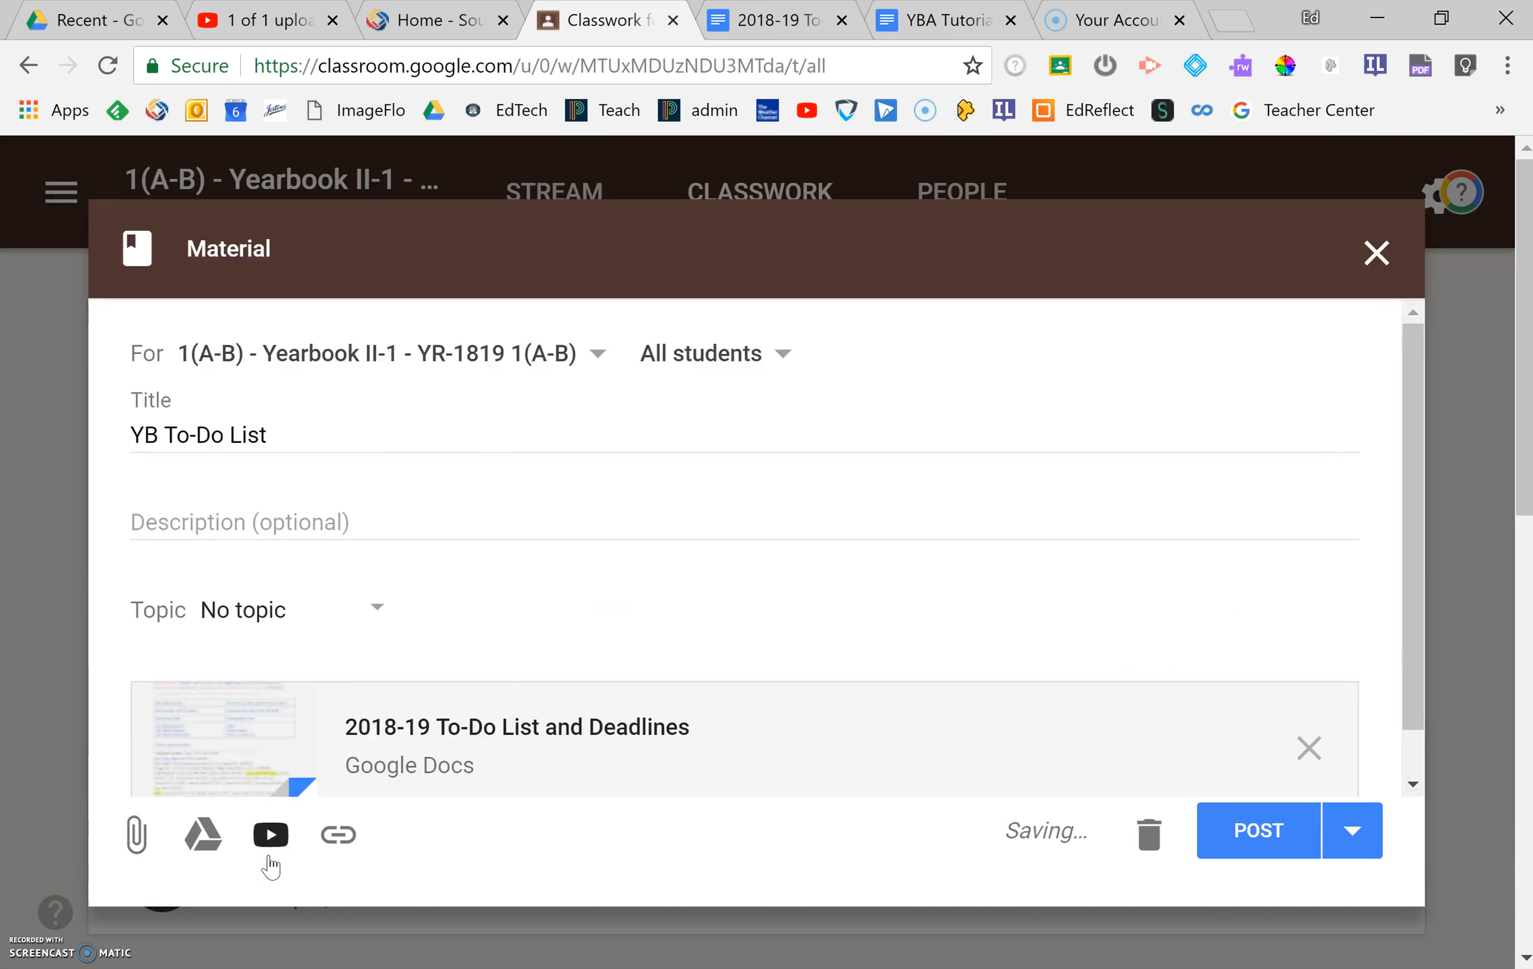
pyautogui.click(1268, 830)
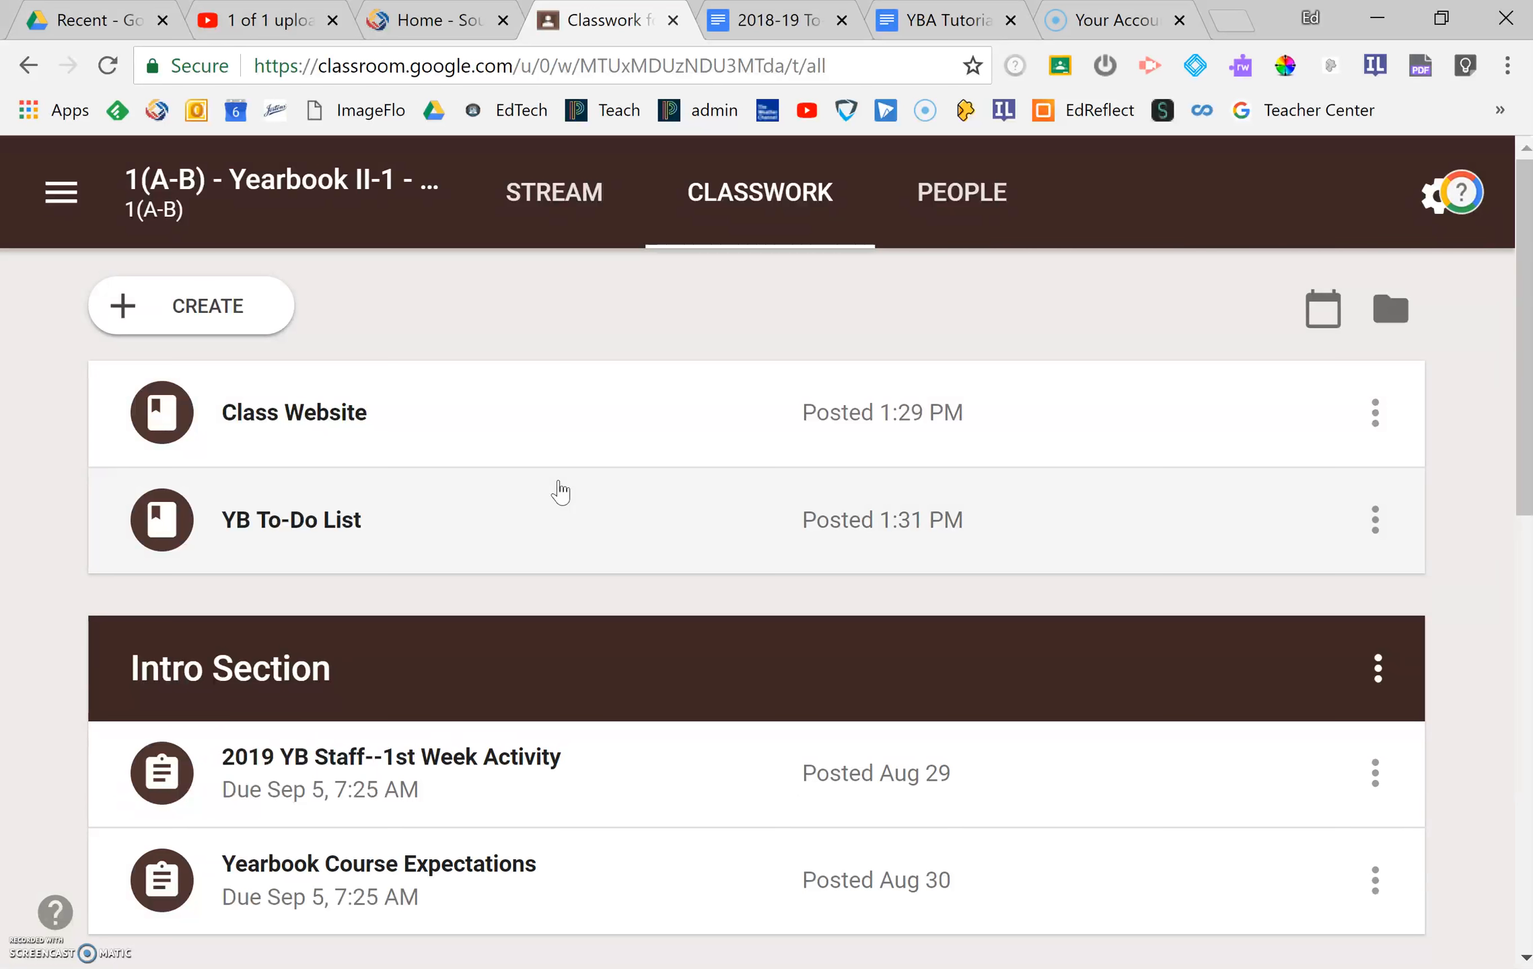
# - Switch to the "YBA Tutorial Series" document and copy its shareable link
pyautogui.click(949, 22)
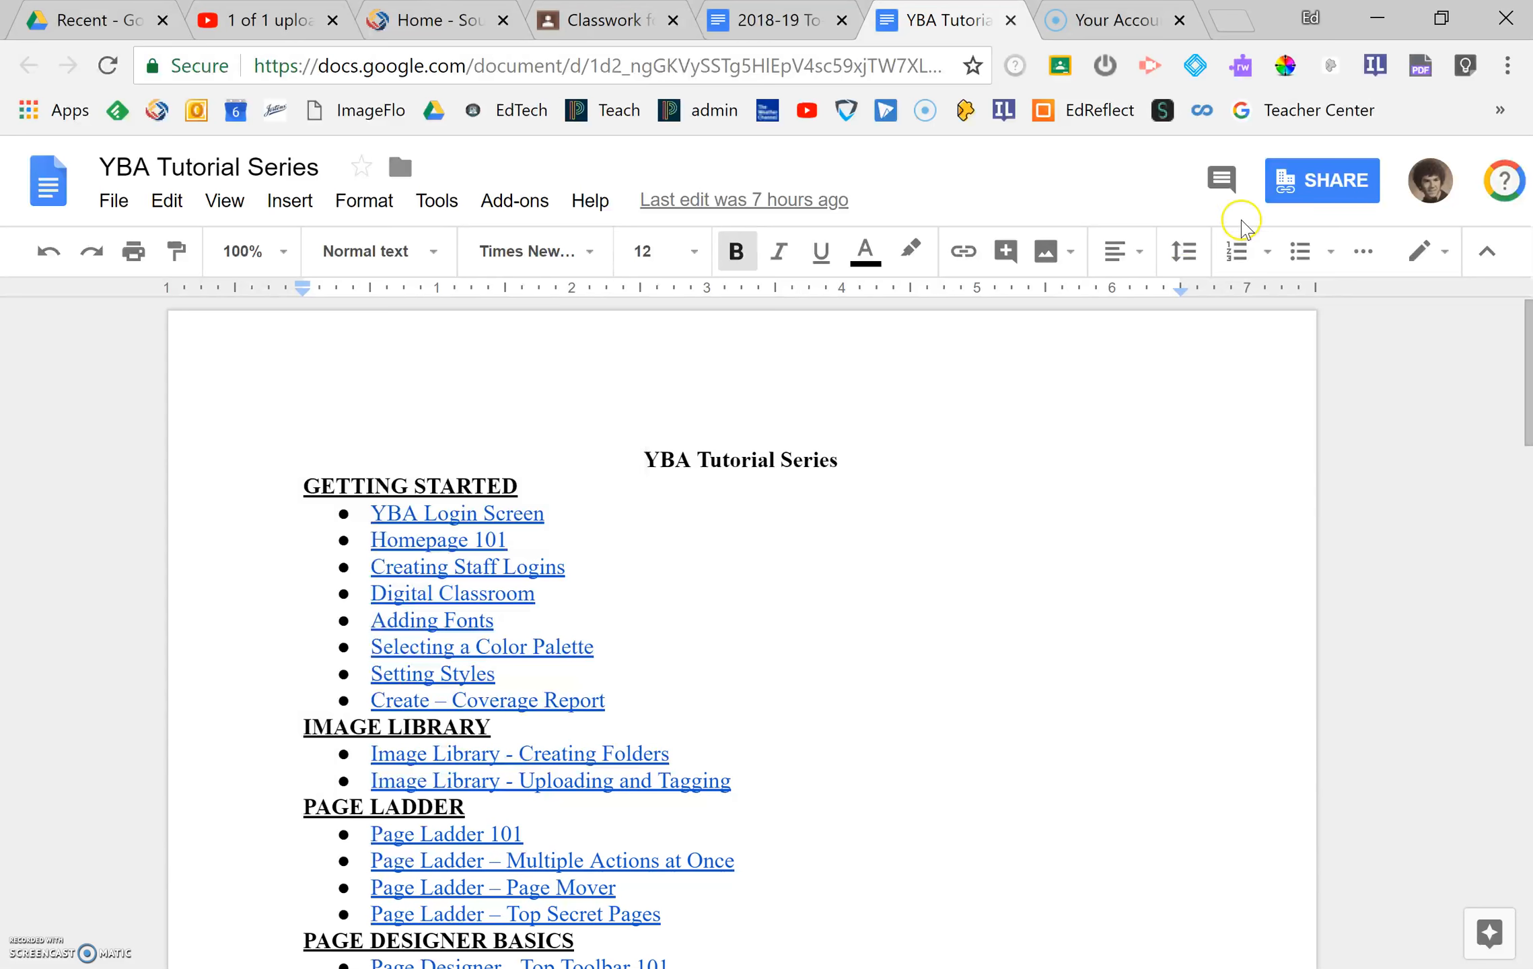
pyautogui.click(1305, 192)
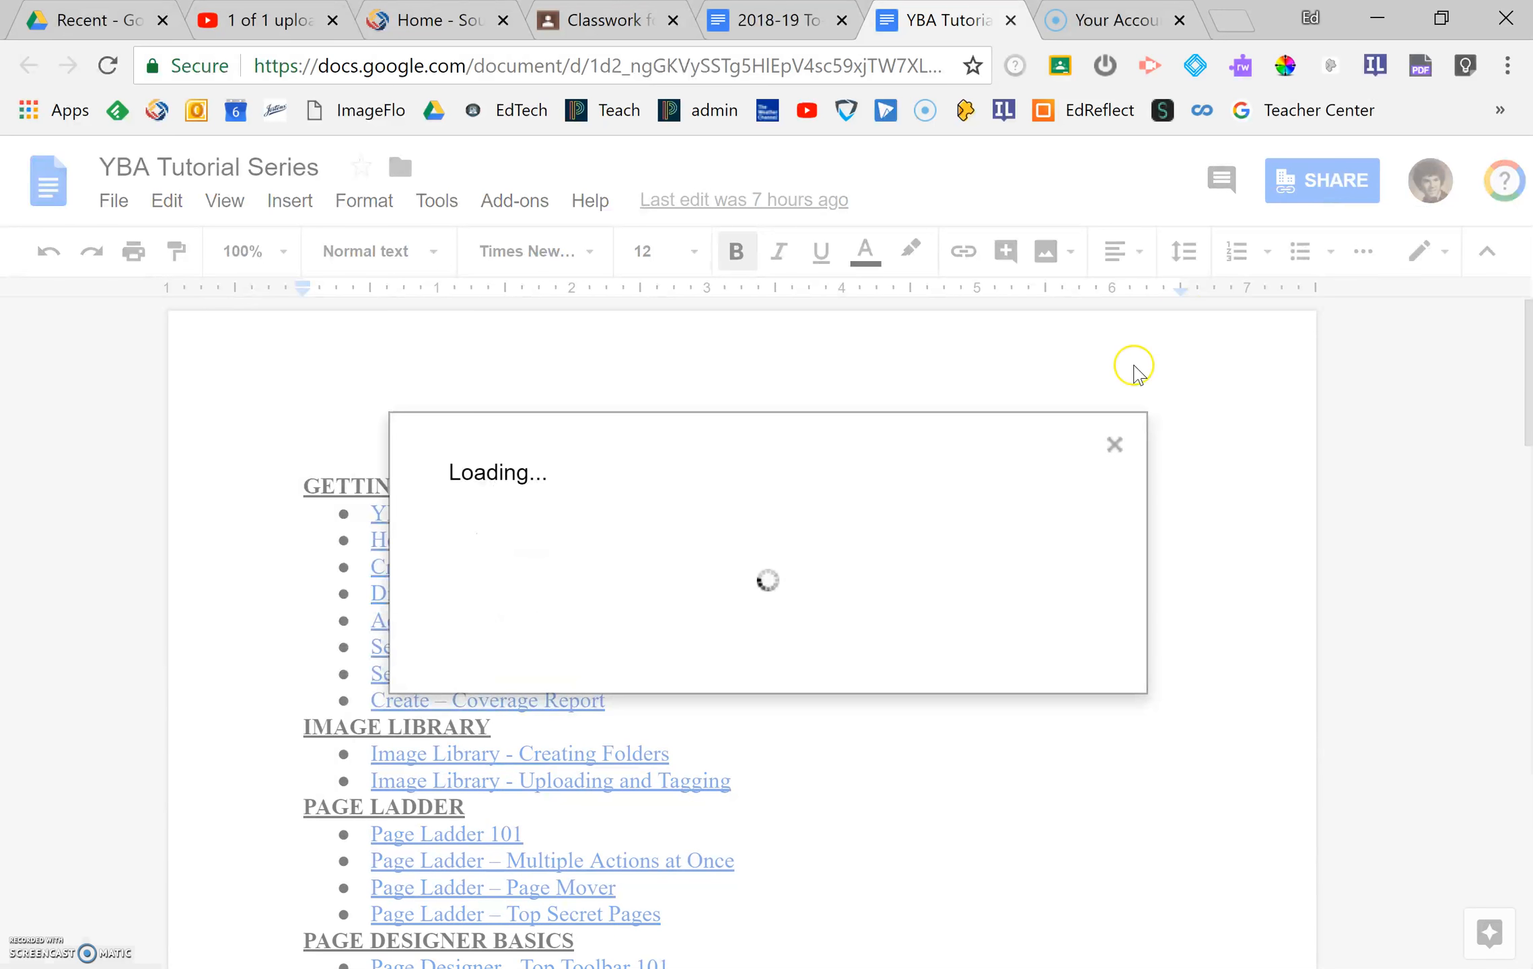
pyautogui.click(1030, 434)
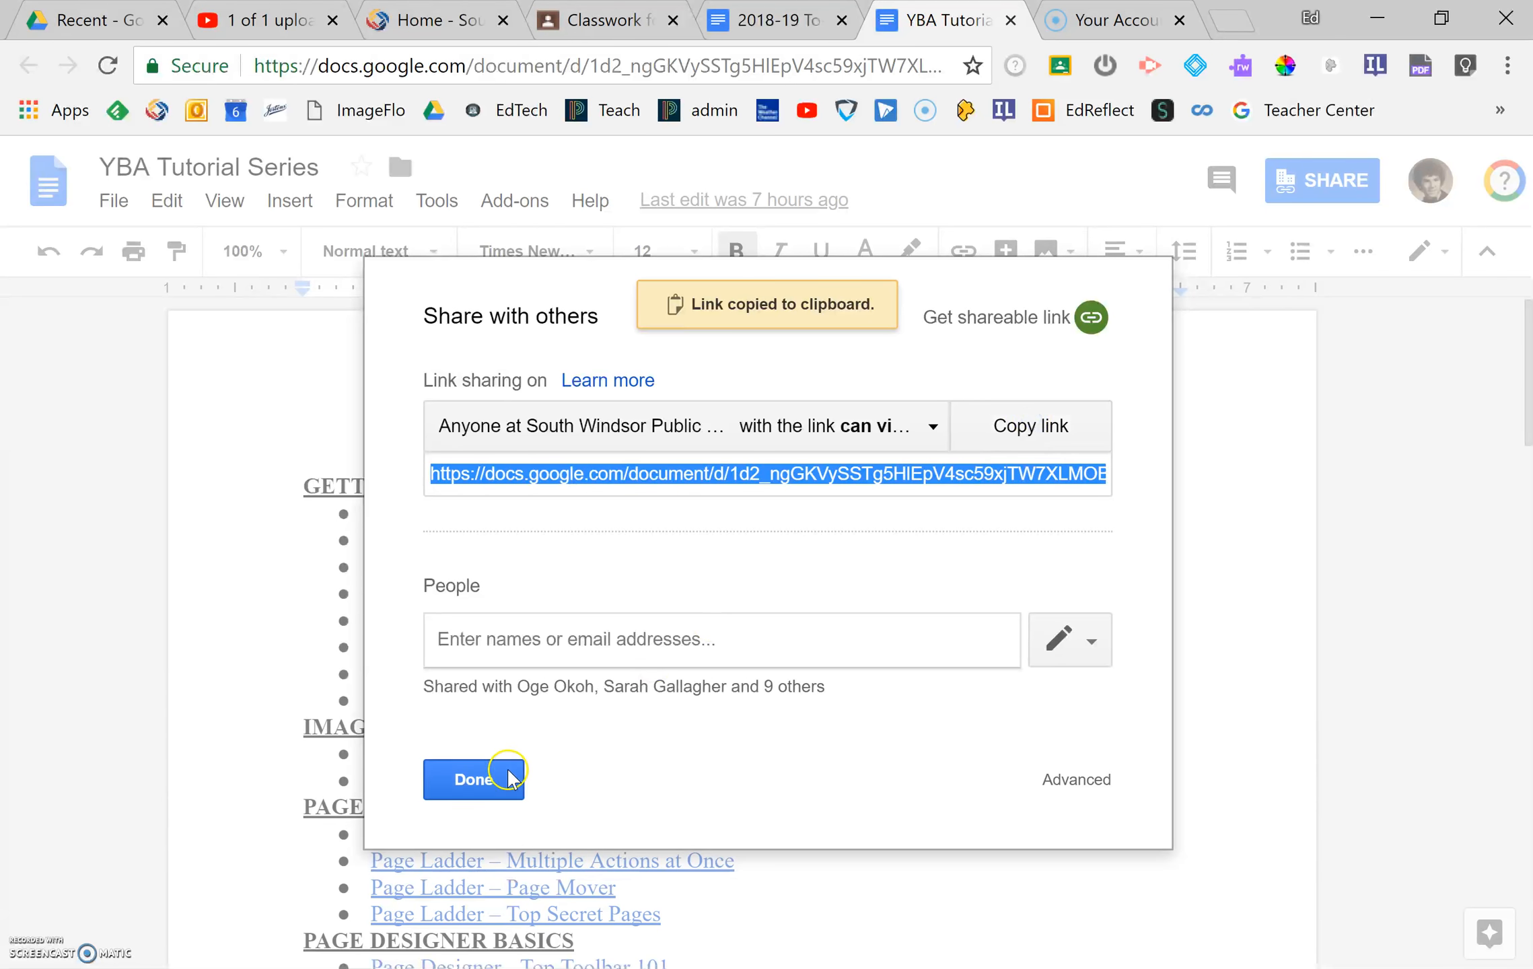
pyautogui.click(490, 779)
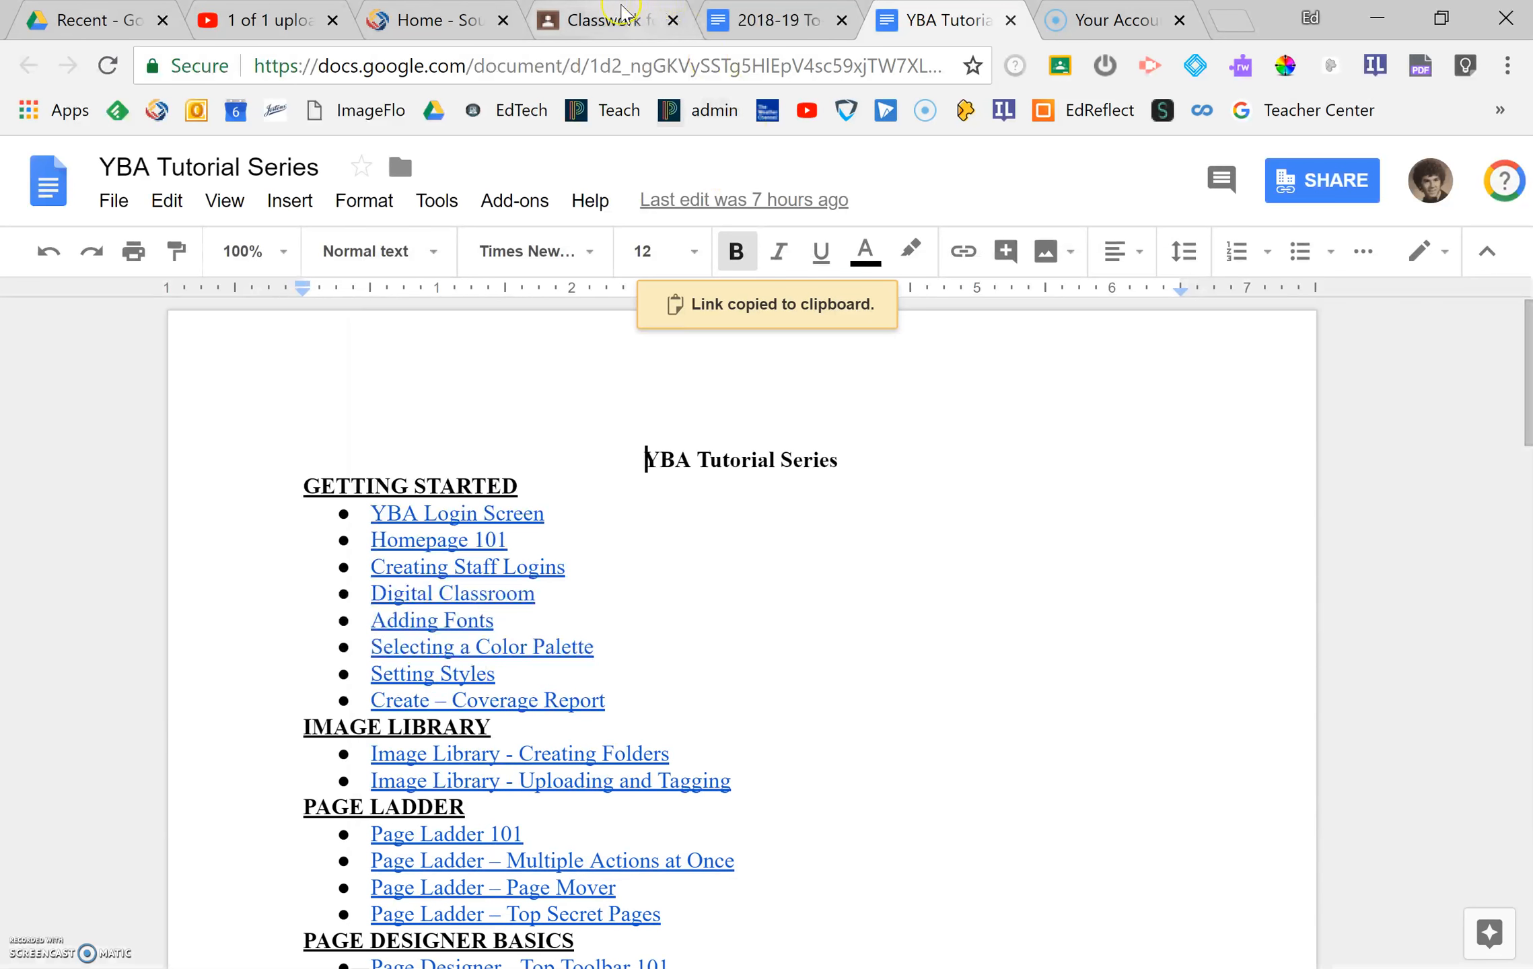
# - Return to the Yearbook class's classwork and create a new material titled "YBA Resources" under the Intro Section topic
pyautogui.click(605, 20)
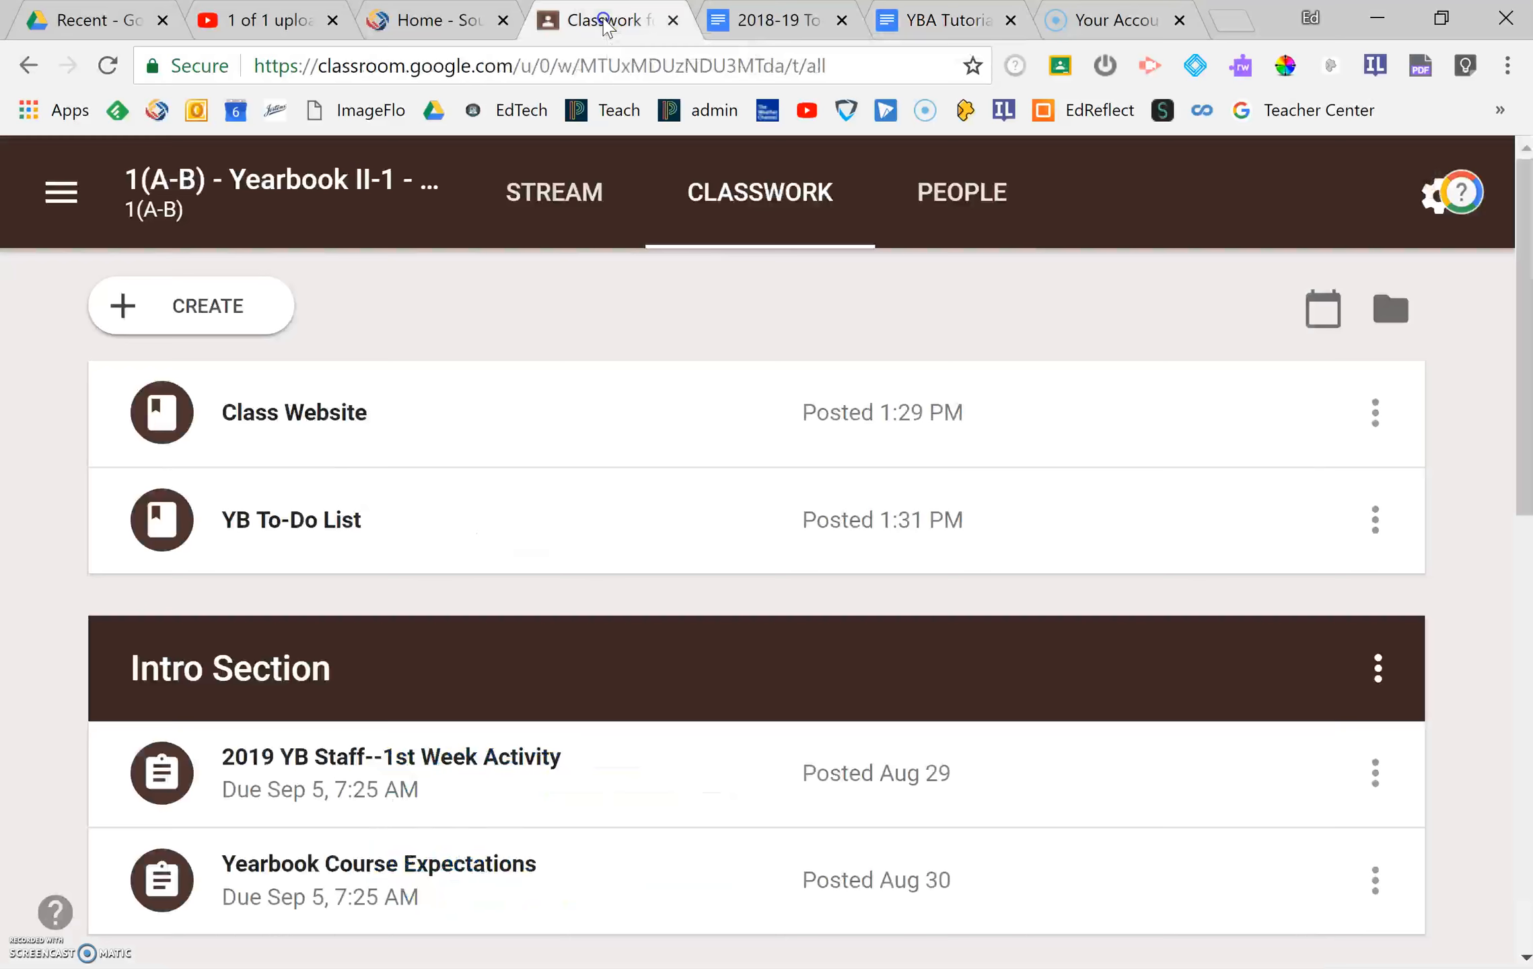
pyautogui.click(207, 307)
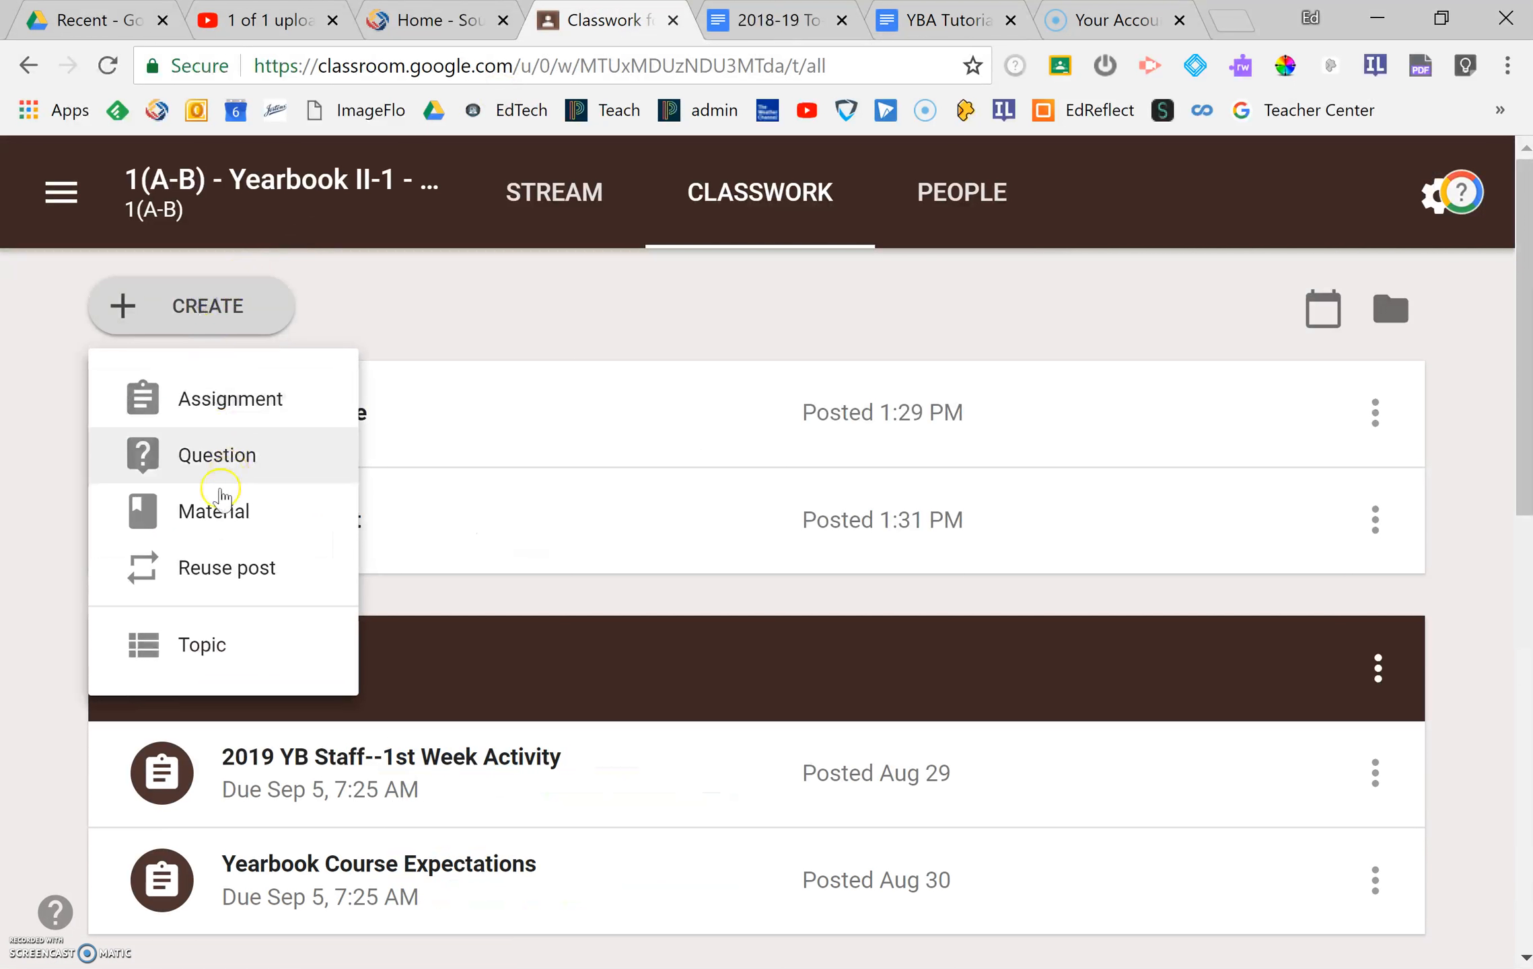
pyautogui.click(212, 515)
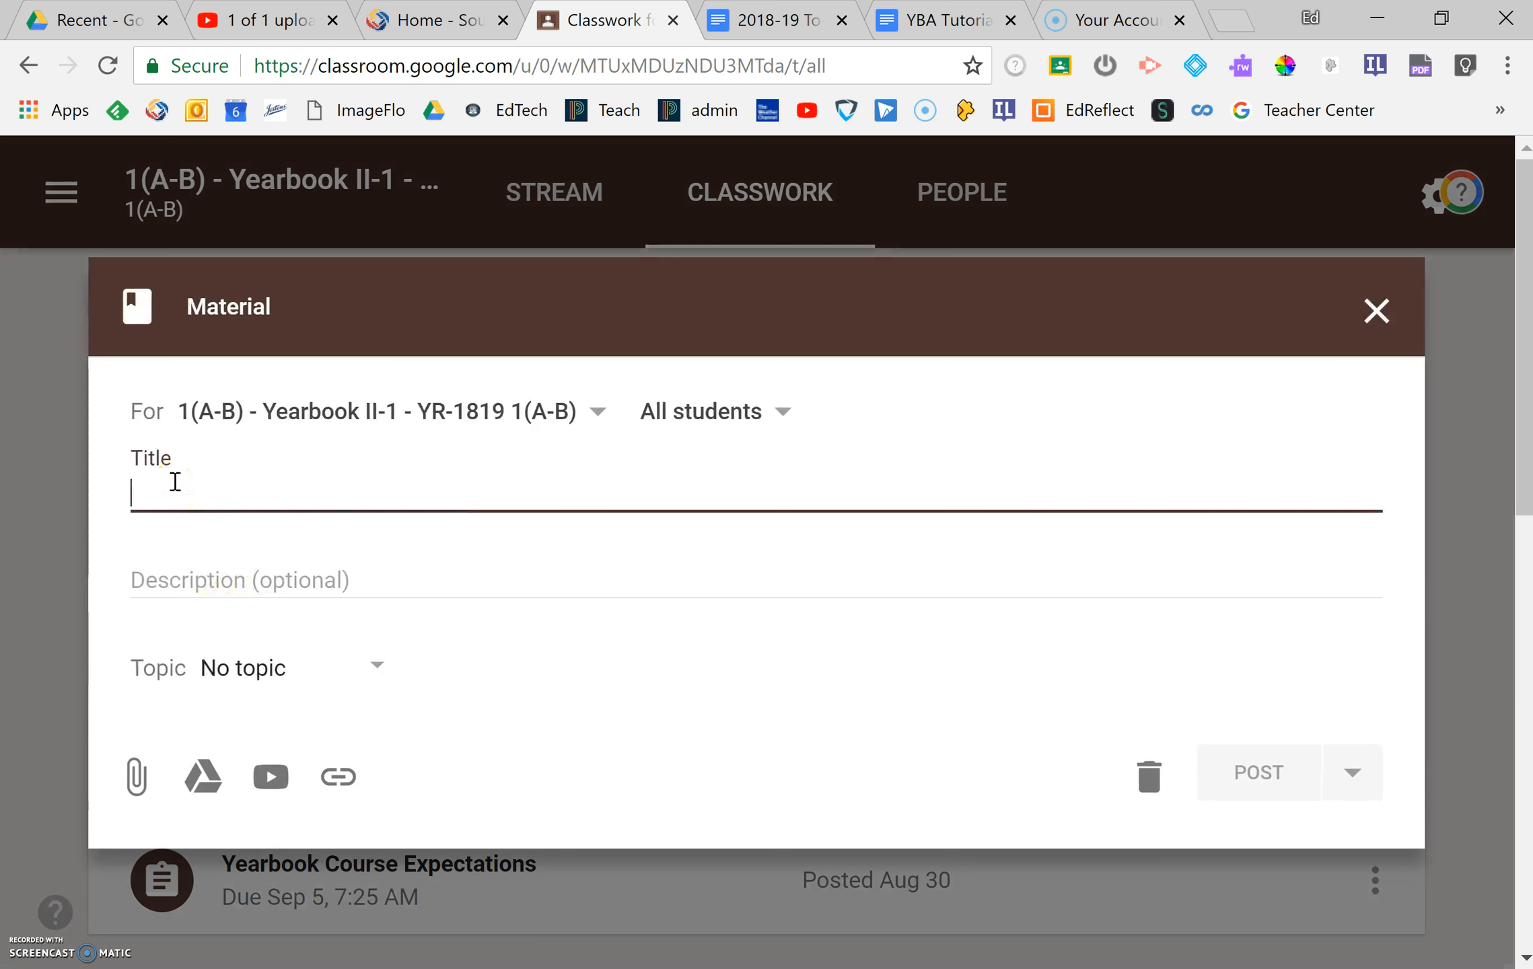
pyautogui.write('YBA Resources')
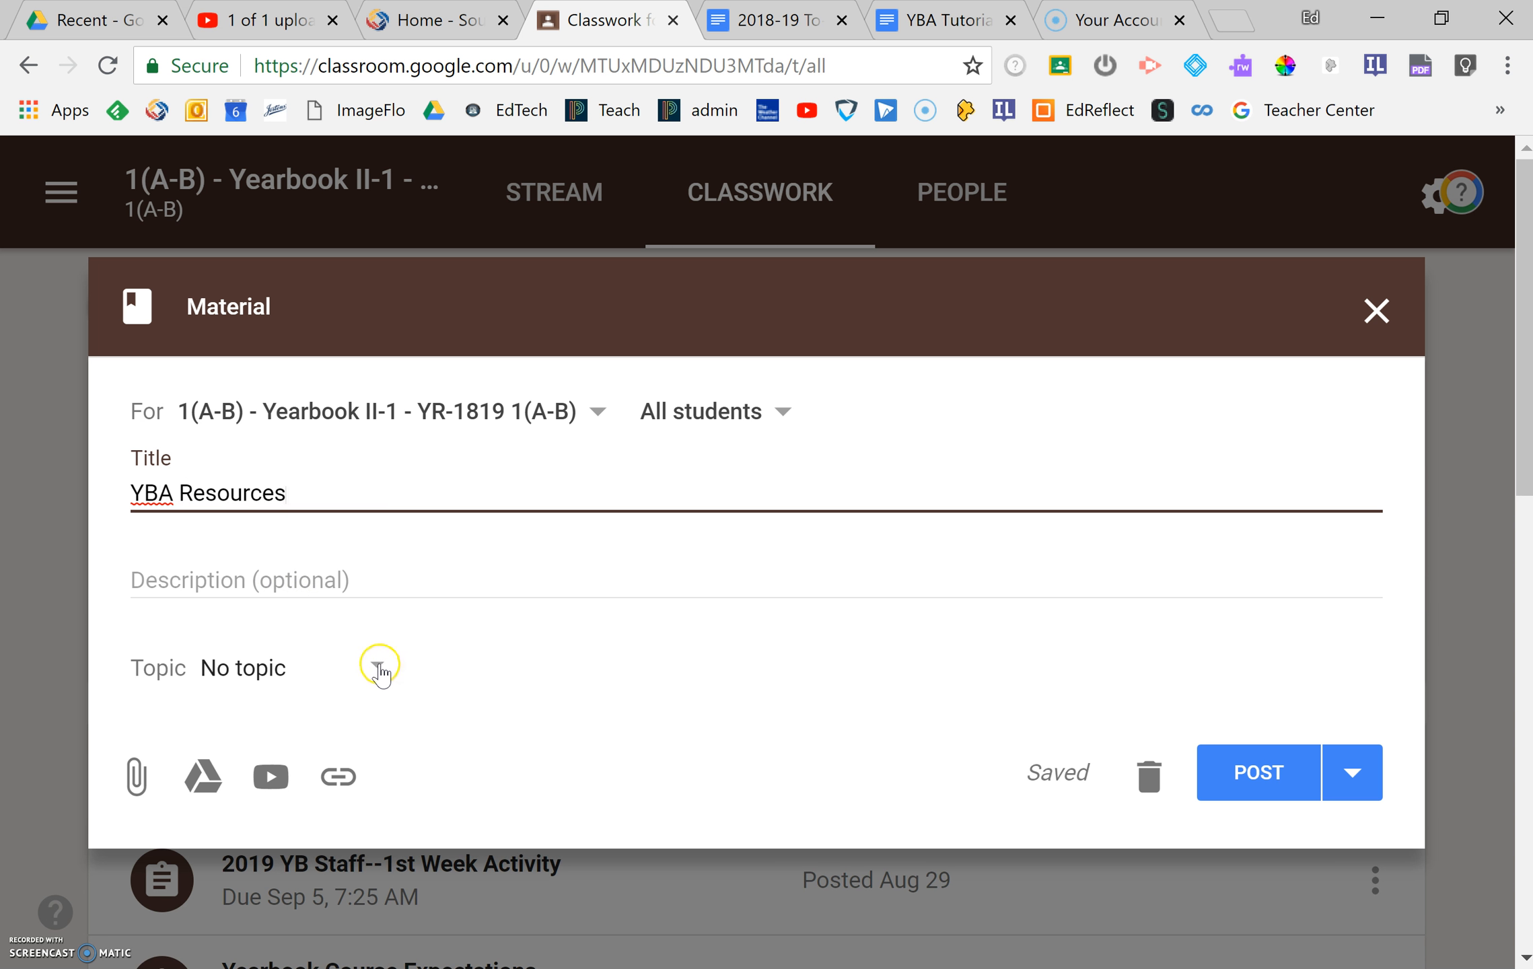
pyautogui.click(379, 666)
pyautogui.click(318, 860)
# - Add the copied YBA Tutorial Series link to the YBA Resources material and post it
pyautogui.click(337, 778)
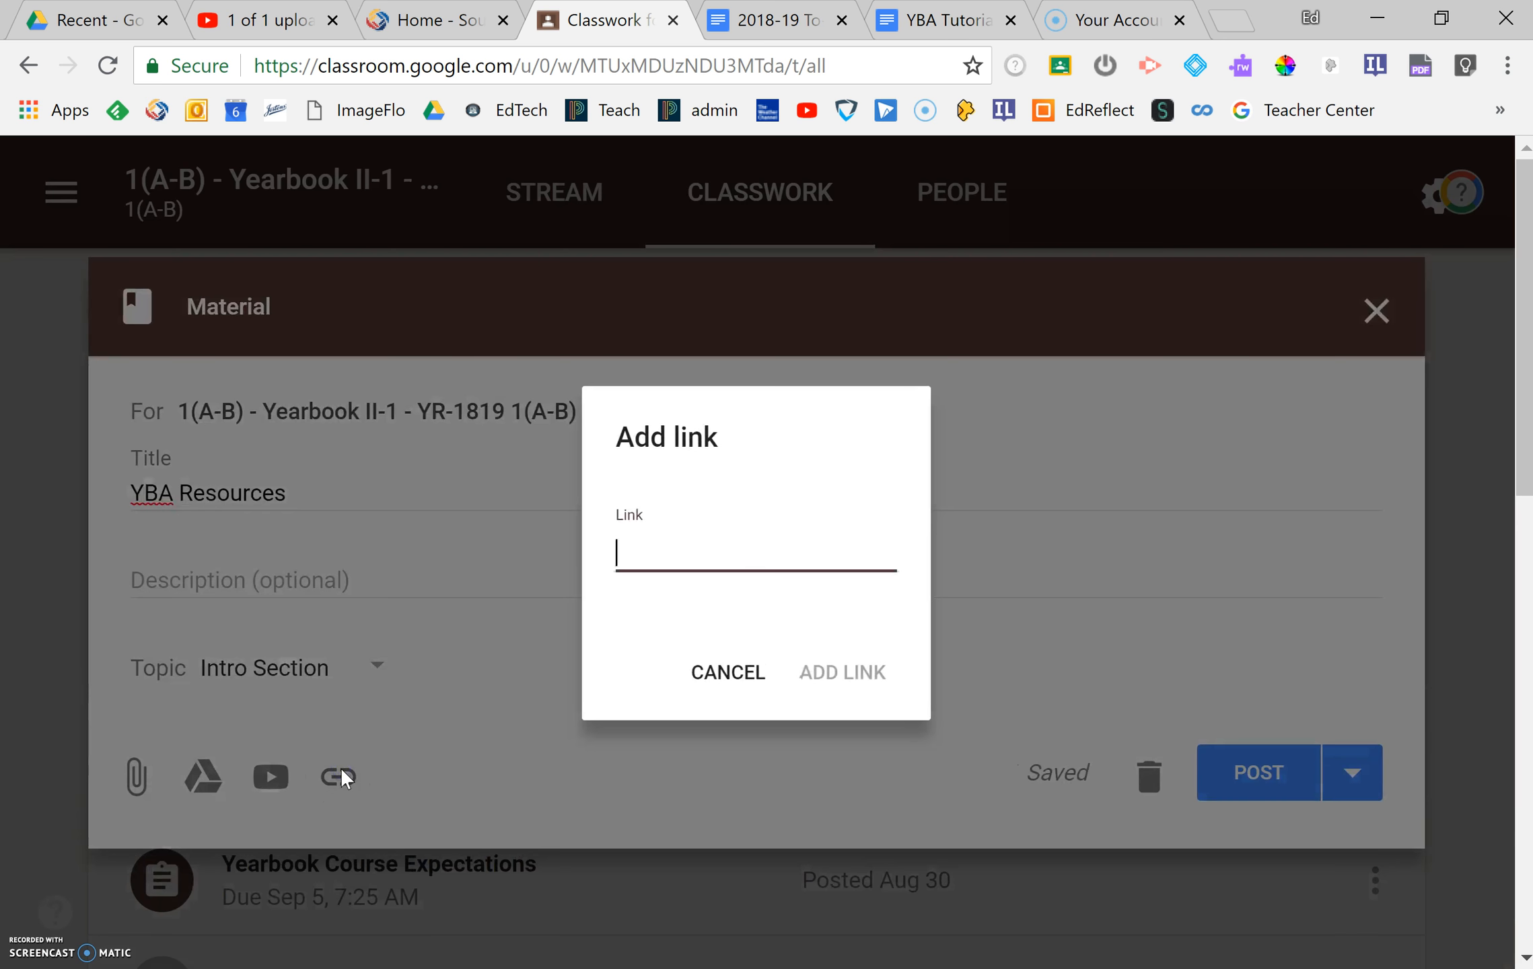
pyautogui.hotkey('ctrl', 'v')
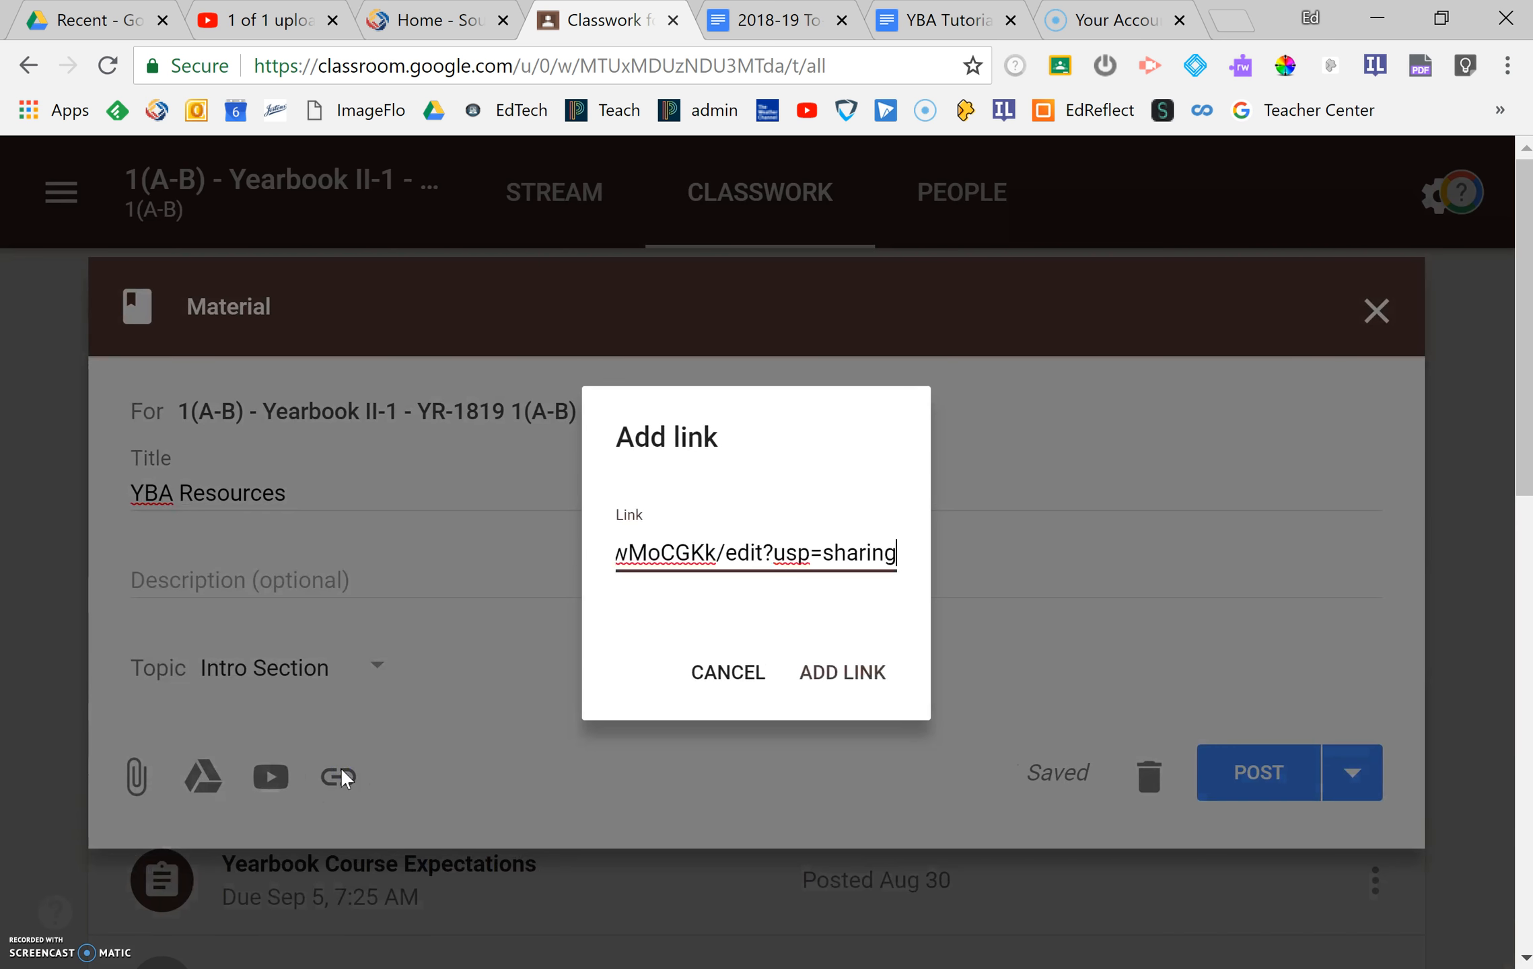
pyautogui.click(838, 675)
pyautogui.click(1224, 815)
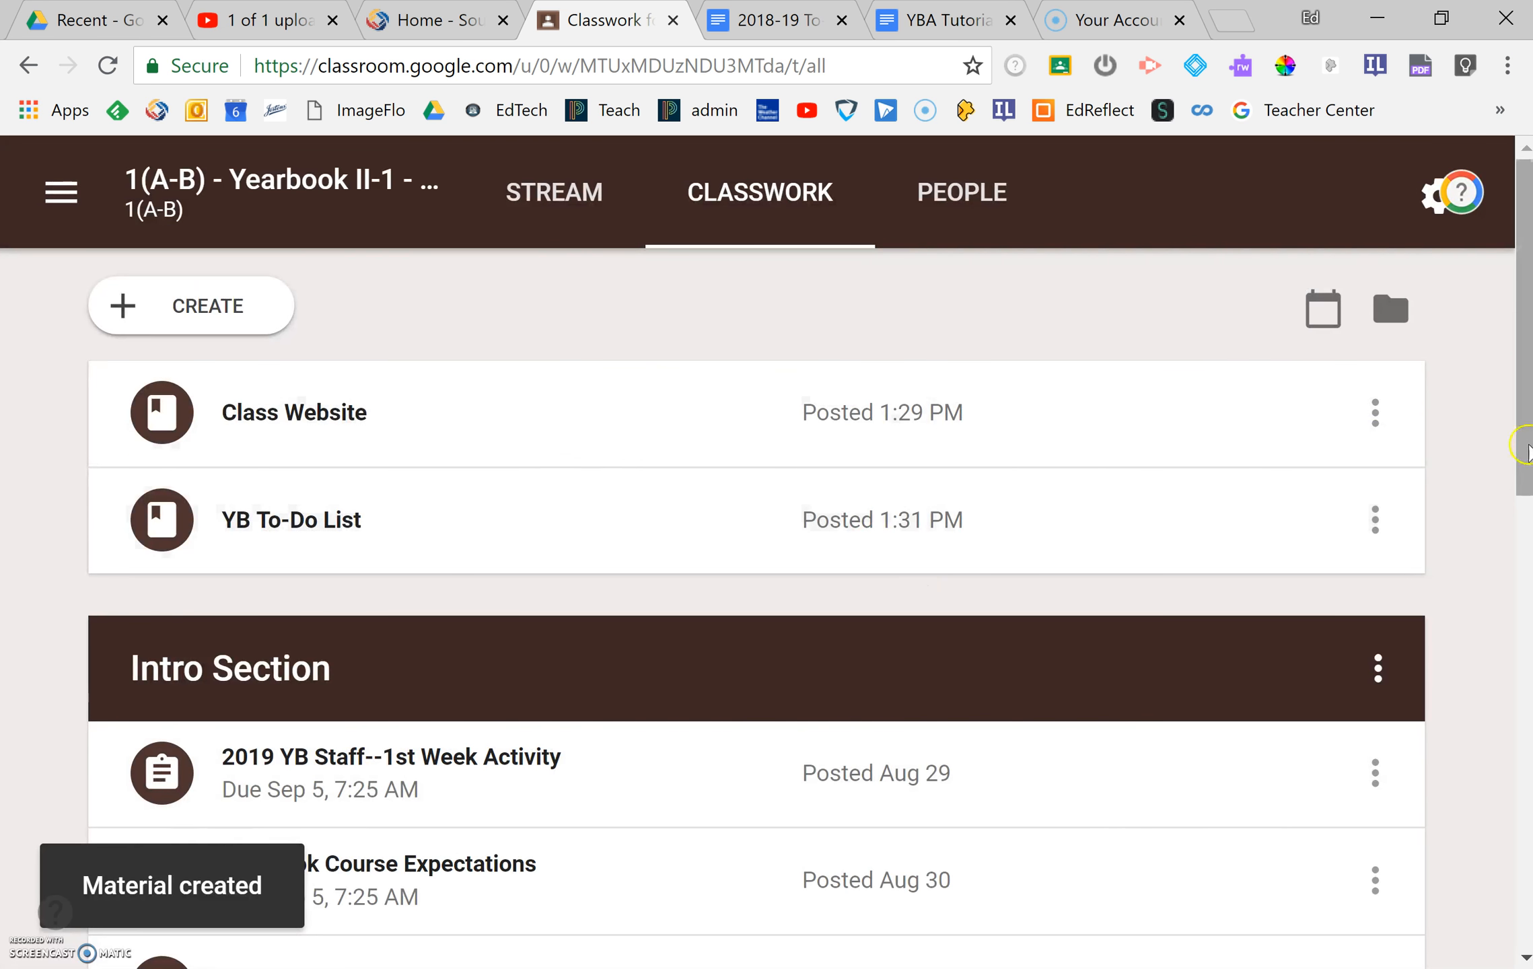
# - Move the YBA Resources material up two places to the top of the Intro Section
pyautogui.scroll(-3, 1526, 447)
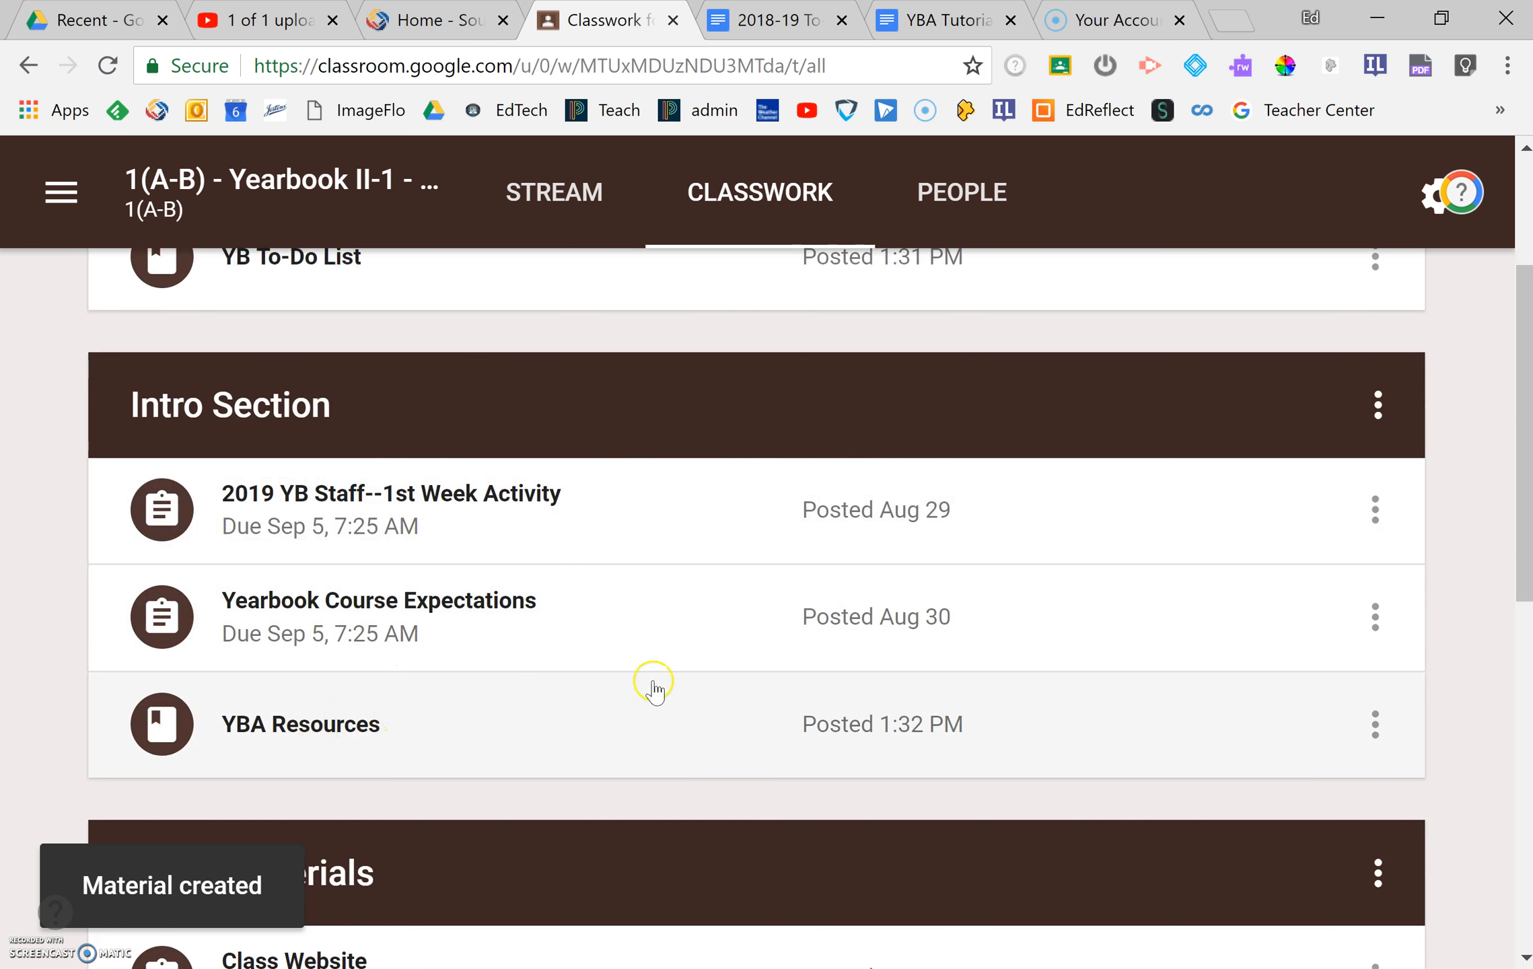
pyautogui.click(1370, 727)
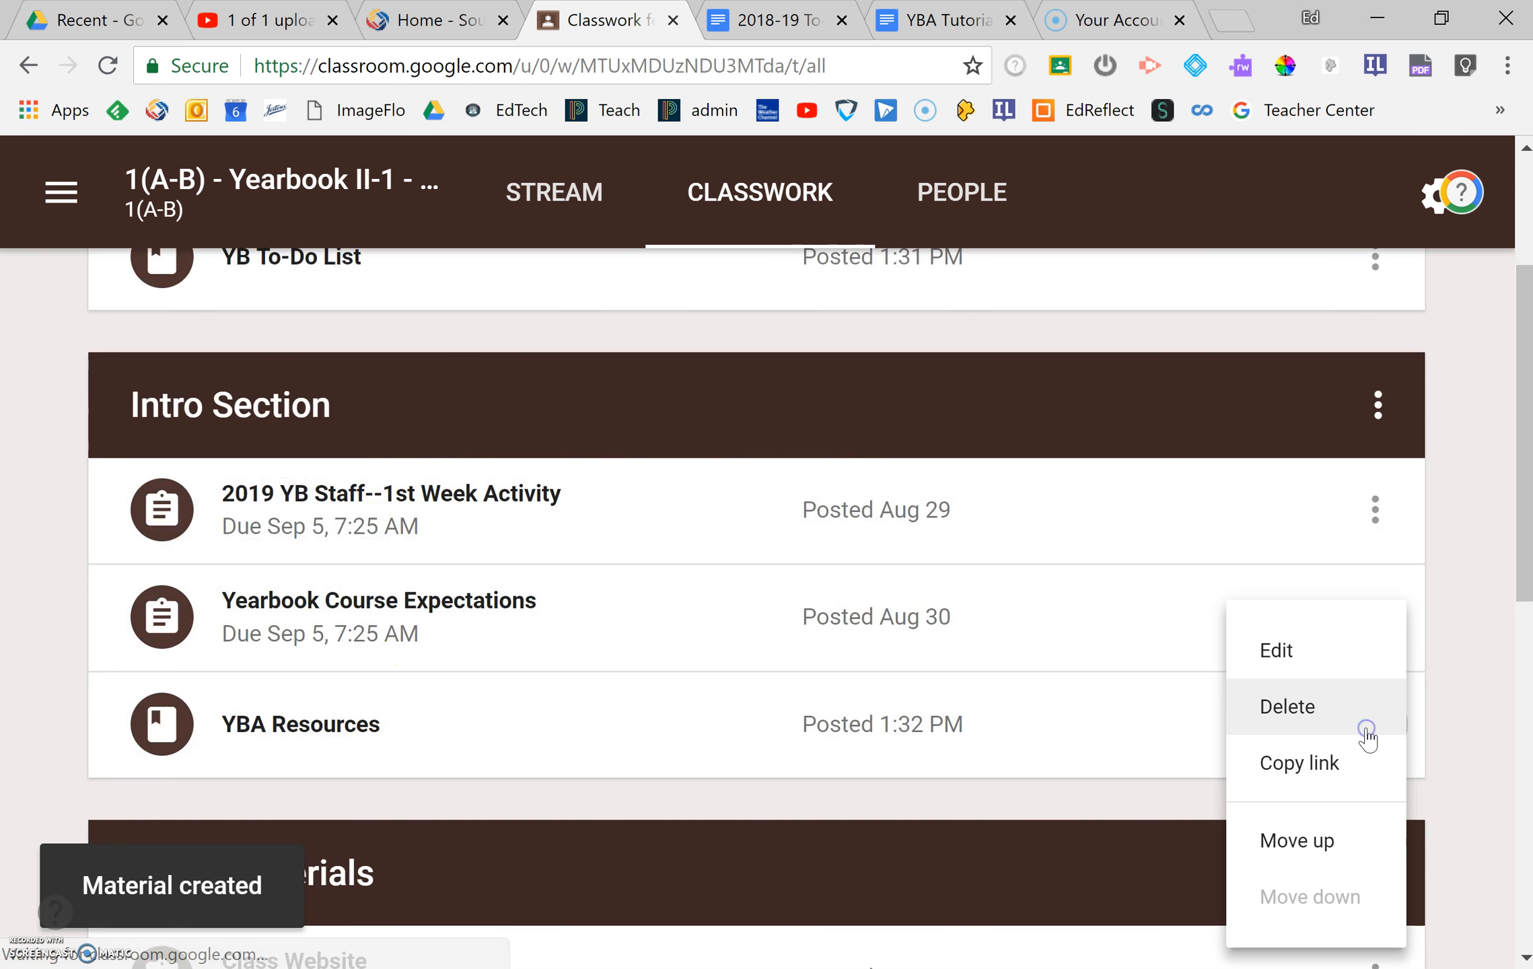
pyautogui.click(1305, 841)
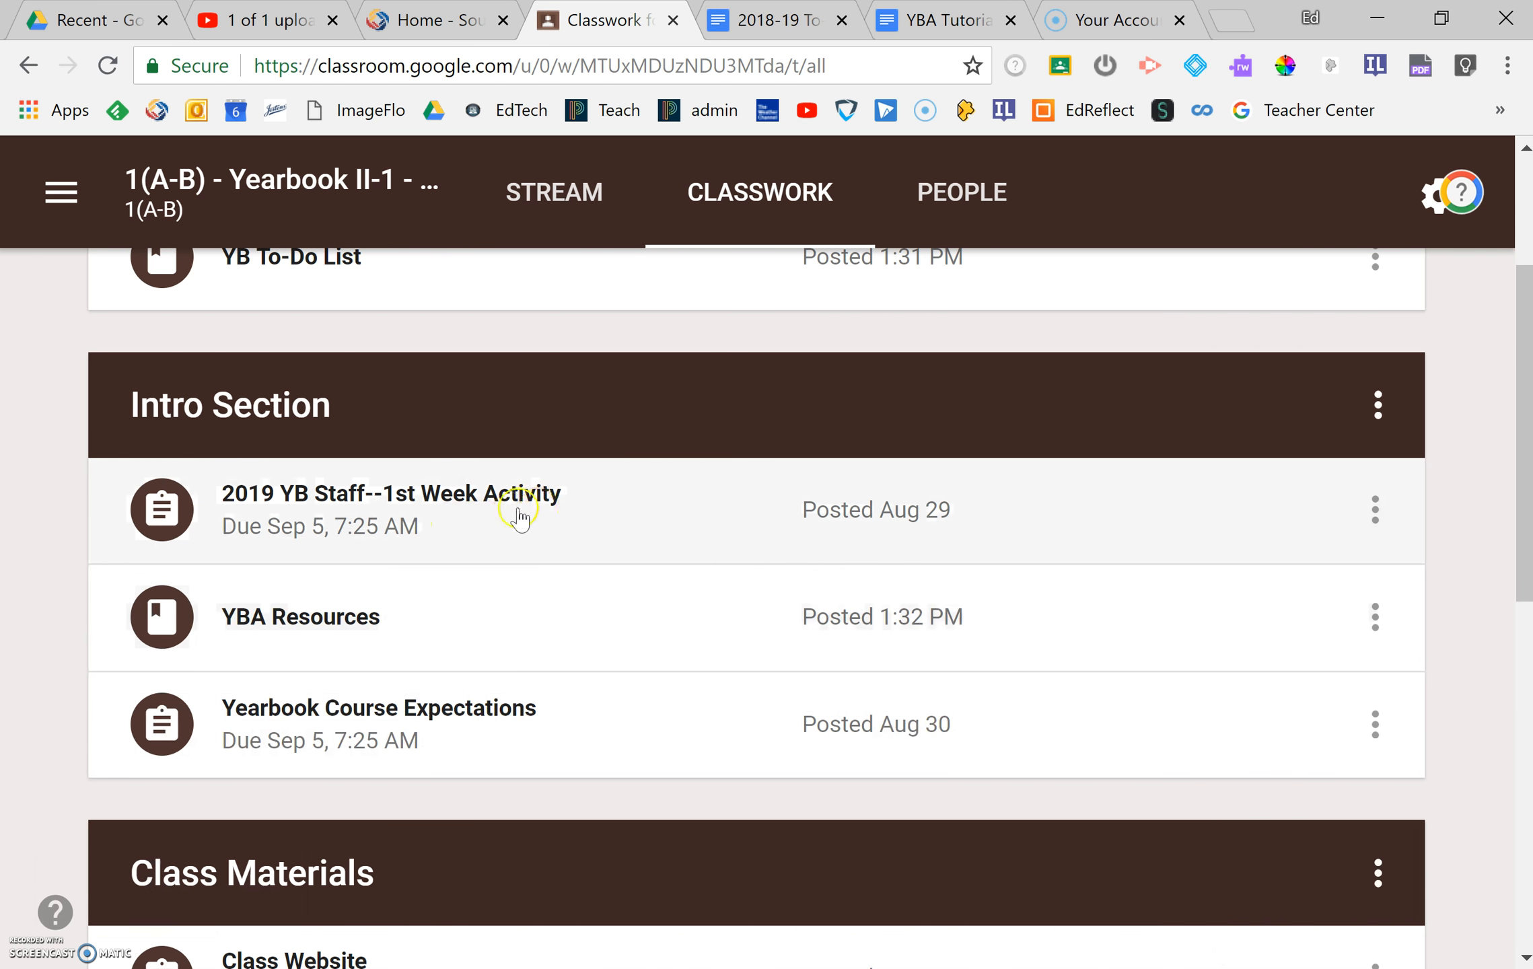
pyautogui.click(1377, 616)
pyautogui.click(1318, 839)
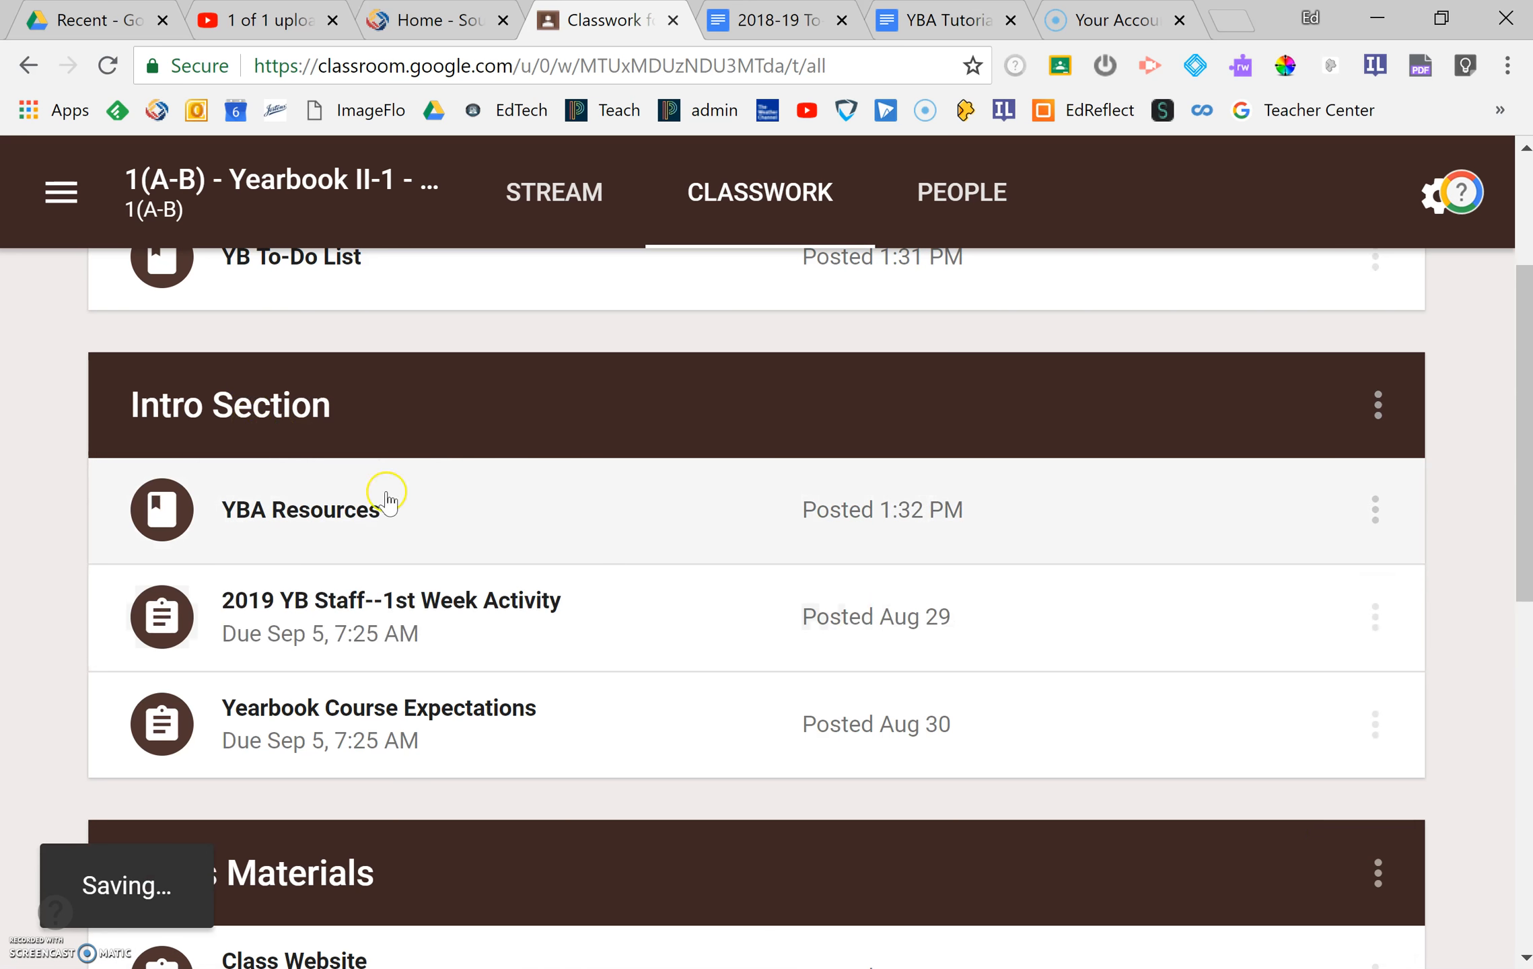